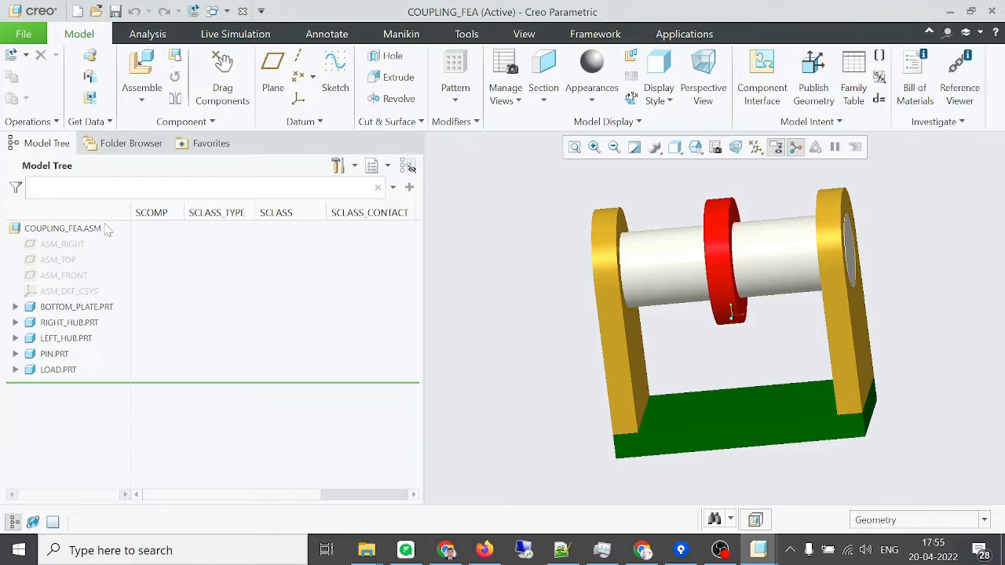
- Highlight the bottom plate, the right hub and the left hub of the coupling assembly one after another
left_click(86, 308)
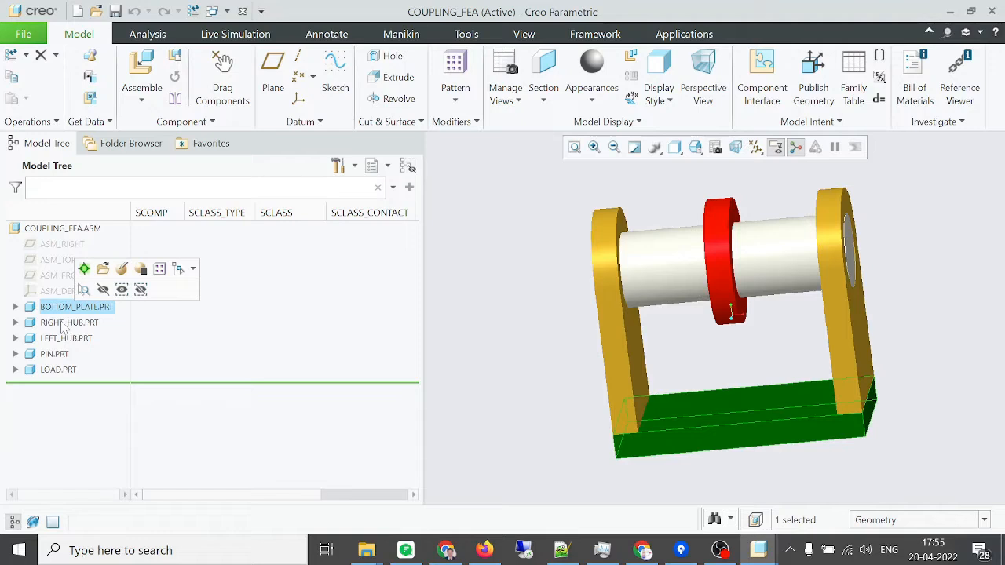
left_click(62, 325)
left_click(61, 340)
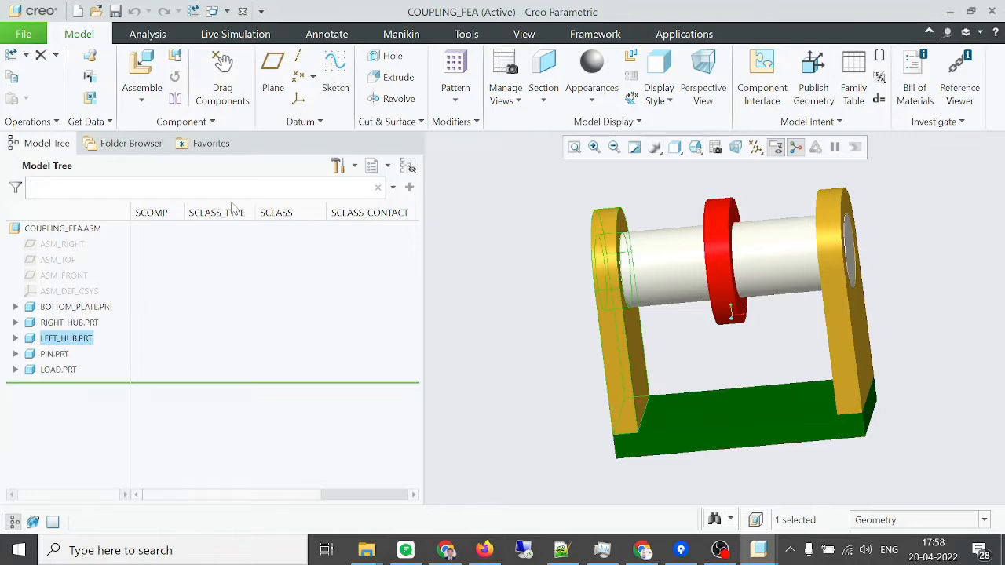
- Open the part-level parameters of the bottom plate
left_click(468, 35)
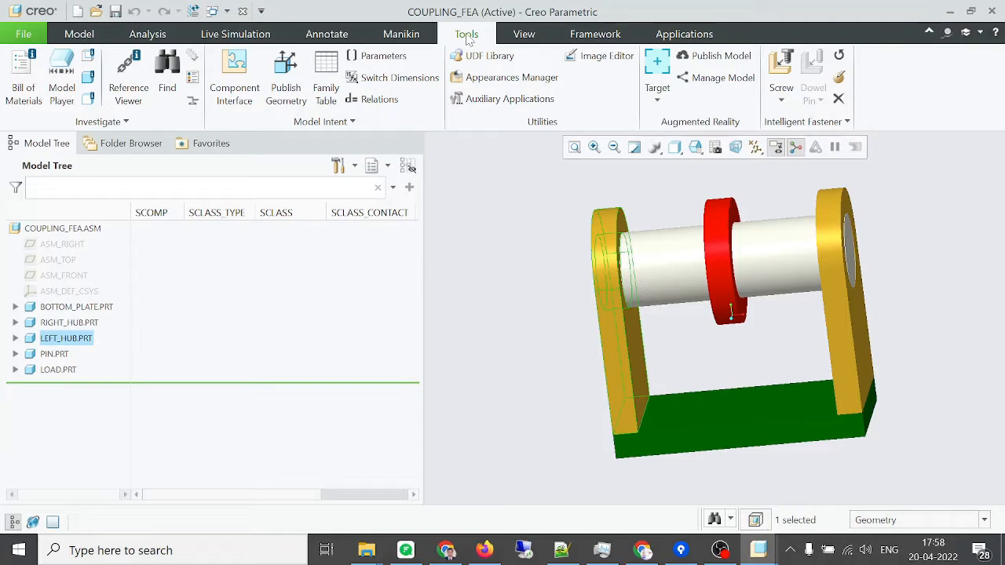
left_click(377, 56)
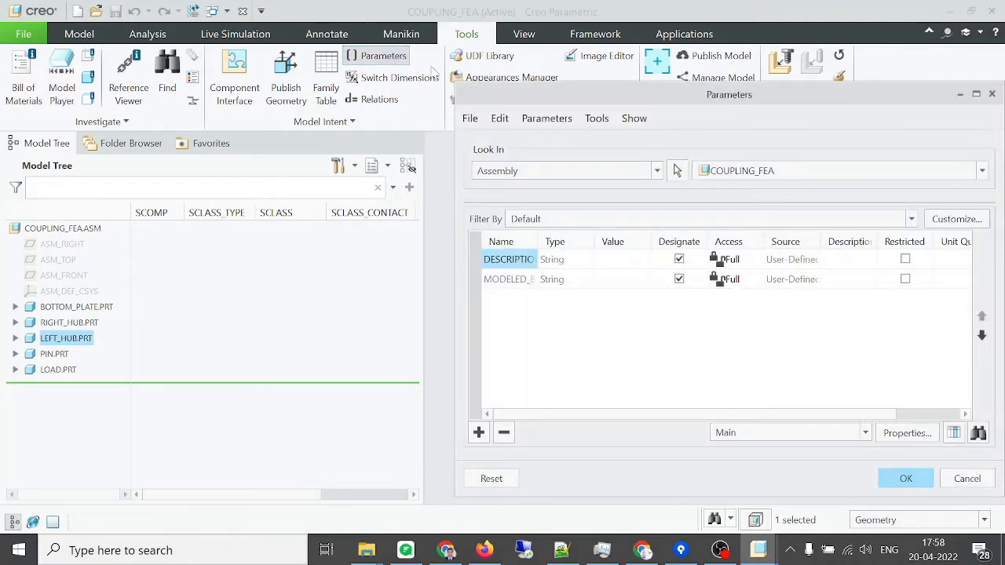
left_click(516, 171)
left_click(495, 212)
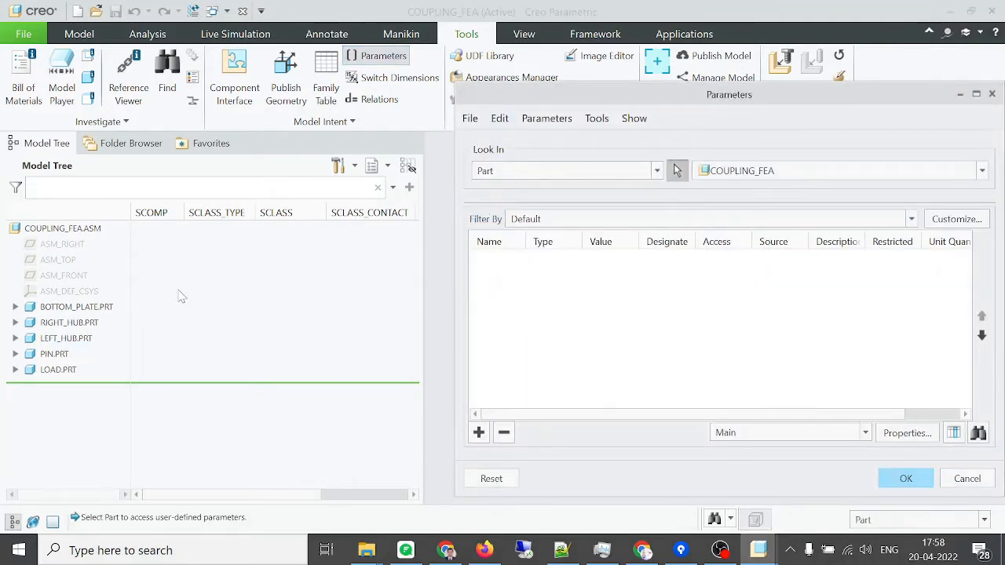
left_click(69, 307)
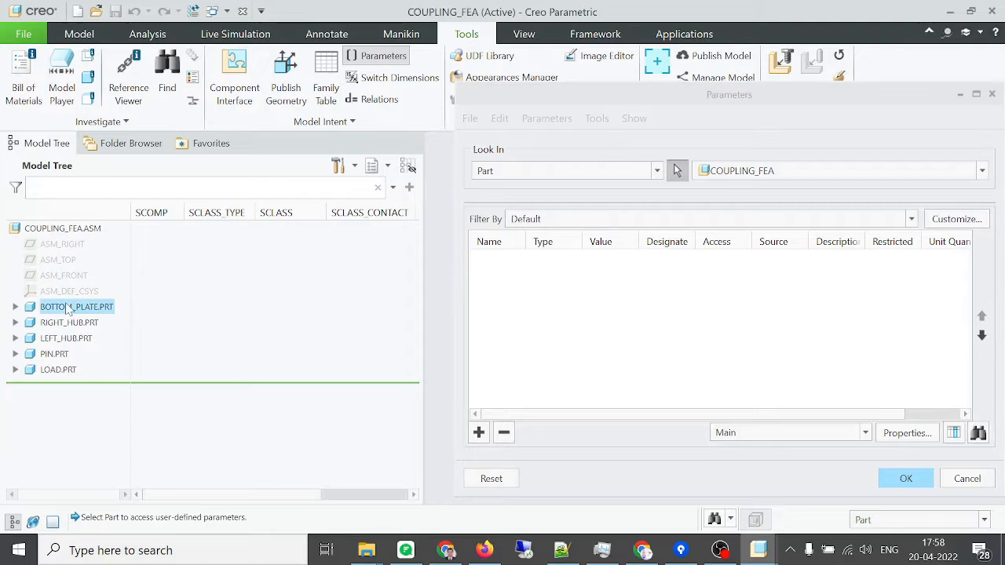
- Add a String parameter SCOMP with the value bottom_plate to the bottom plate part
left_click(480, 432)
type("SCOMP")
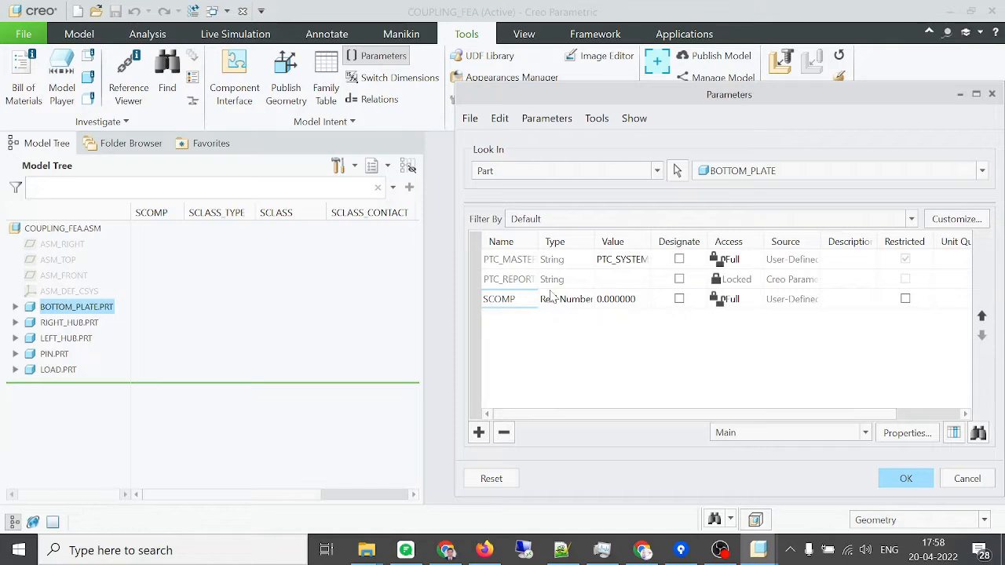
left_click(554, 299)
left_click(585, 299)
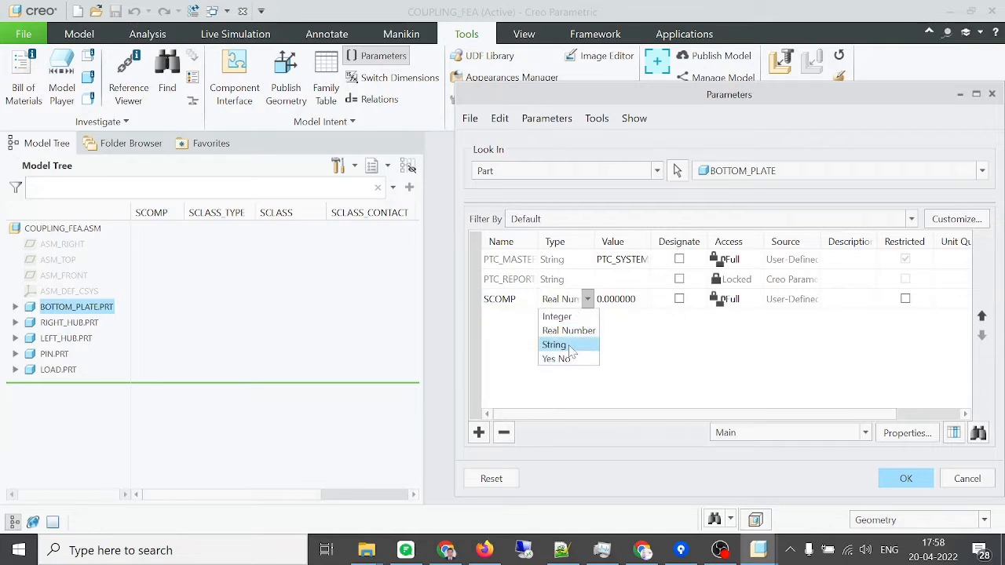
left_click(569, 346)
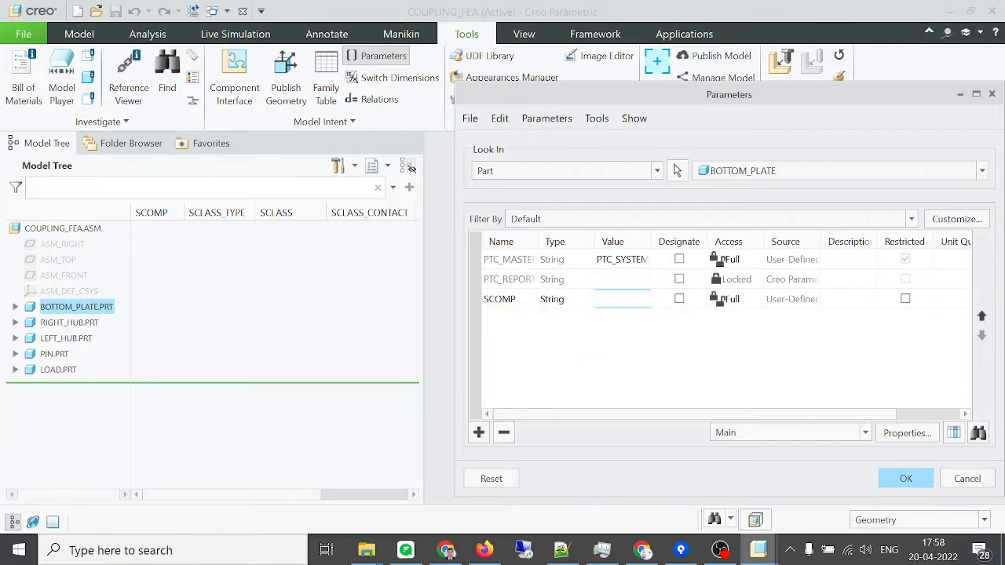
type("bottom_plate")
- Add a String parameter SCLASS with the value steel_1430 to the bottom plate part
left_click(479, 433)
type("SCAS")
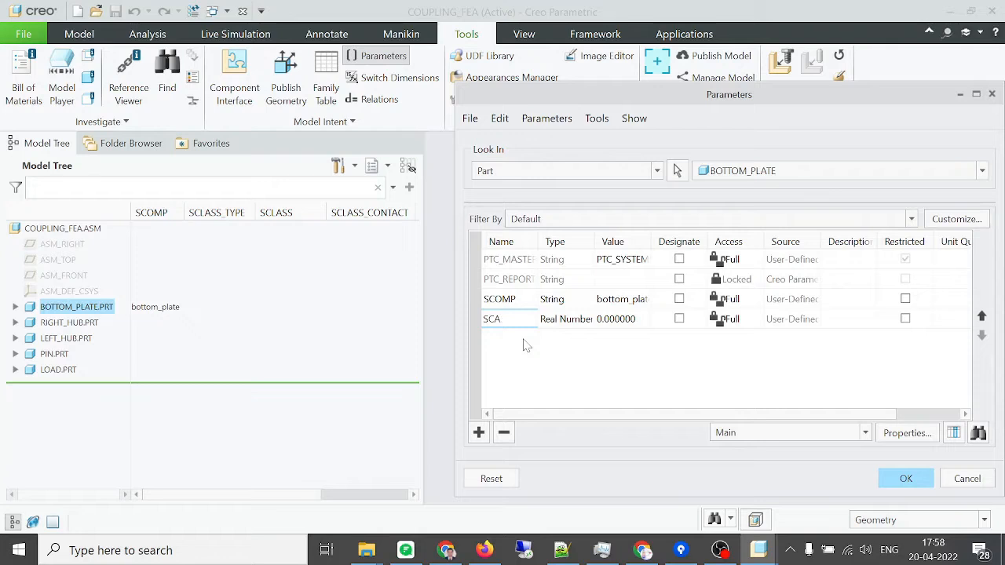
key("BackSpace")
type("LASS")
left_click(573, 319)
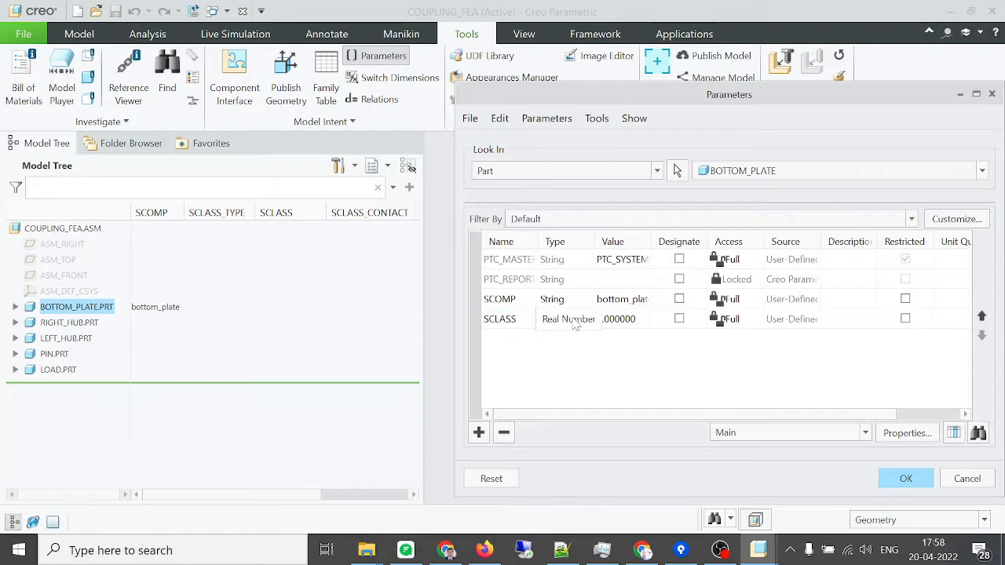
left_click(586, 319)
left_click(568, 366)
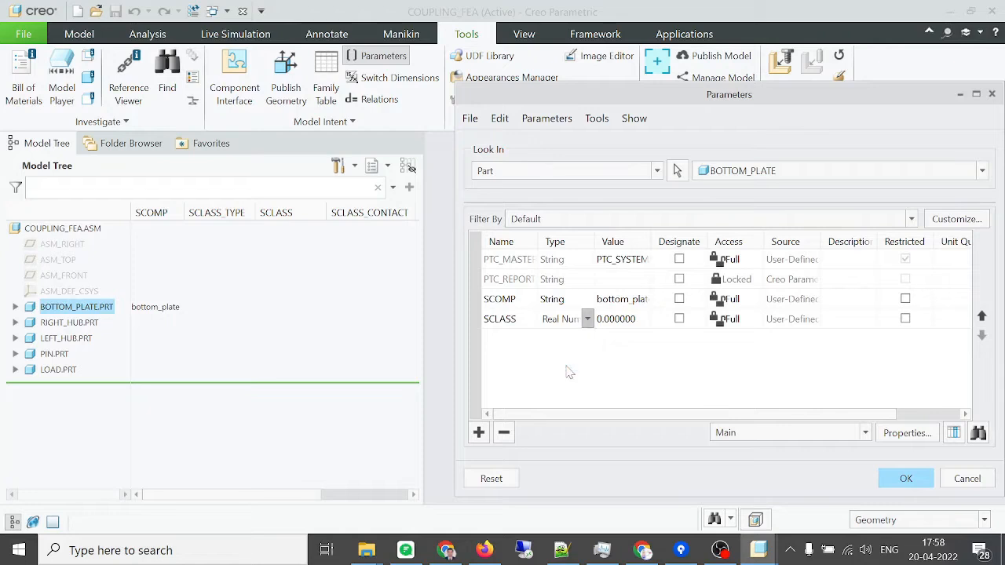
left_click(620, 319)
type("steel")
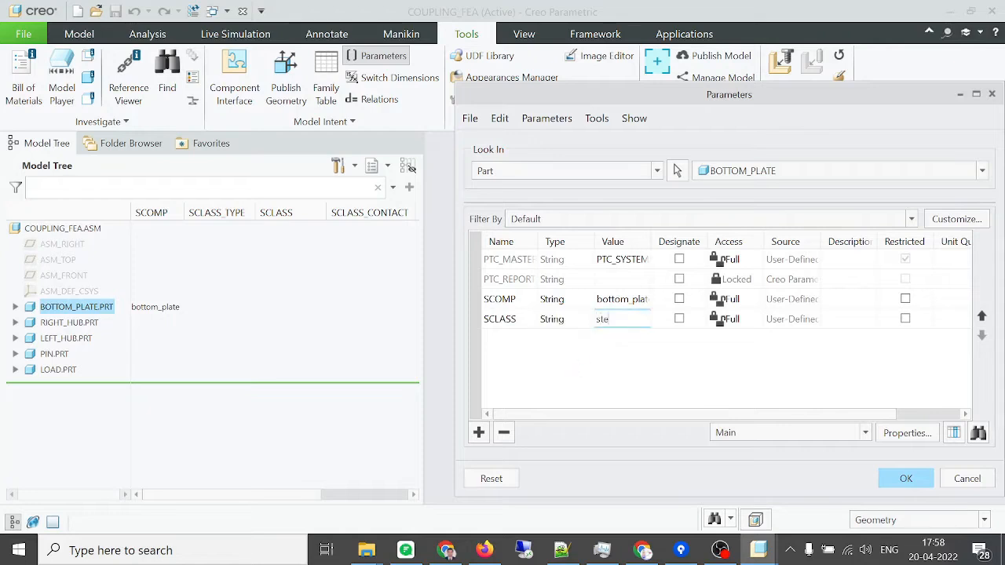
type("_1430")
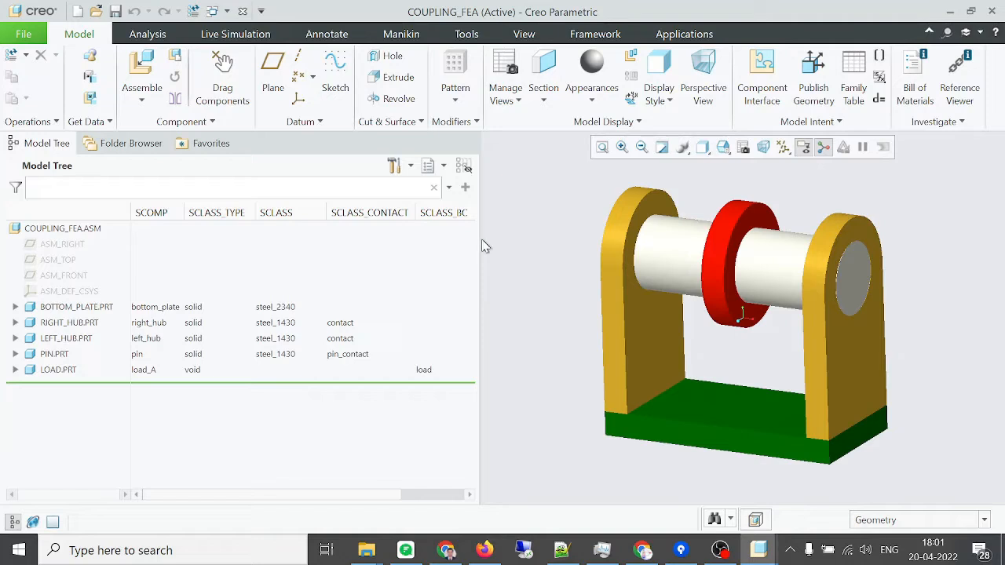
- Widen the model tree to examine the remaining parameter columns of all parts, including MESH_SIZE
left_click_drag(480, 239, 539, 251)
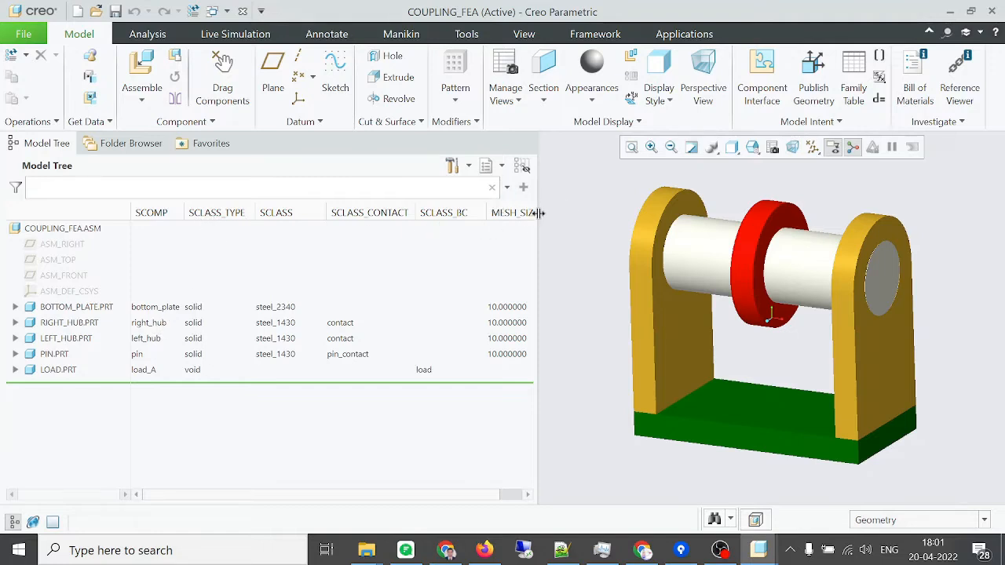
left_click_drag(539, 213, 581, 215)
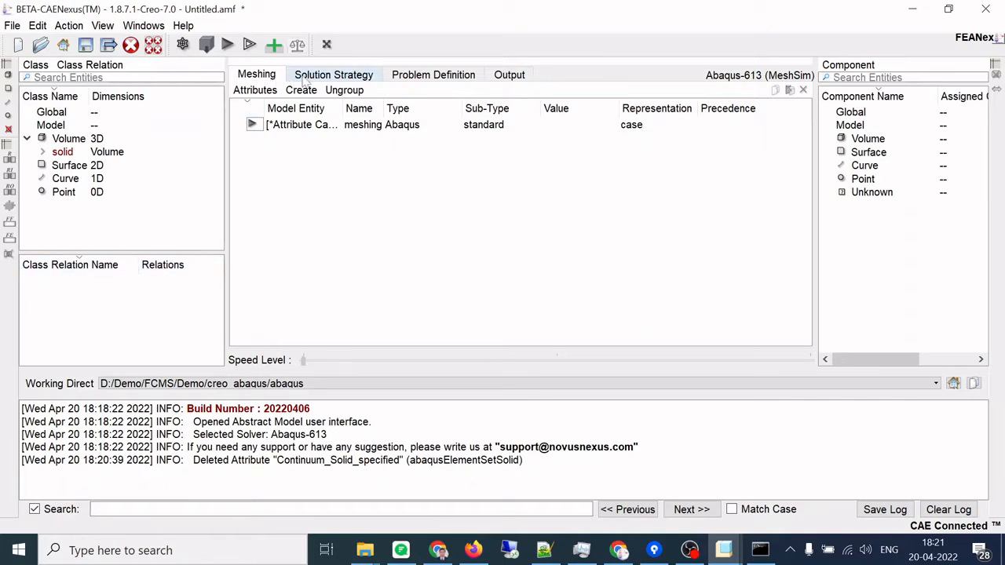
- Review the solution strategy, problem definition and output attribute cases of the untitled abstract model
left_click(331, 78)
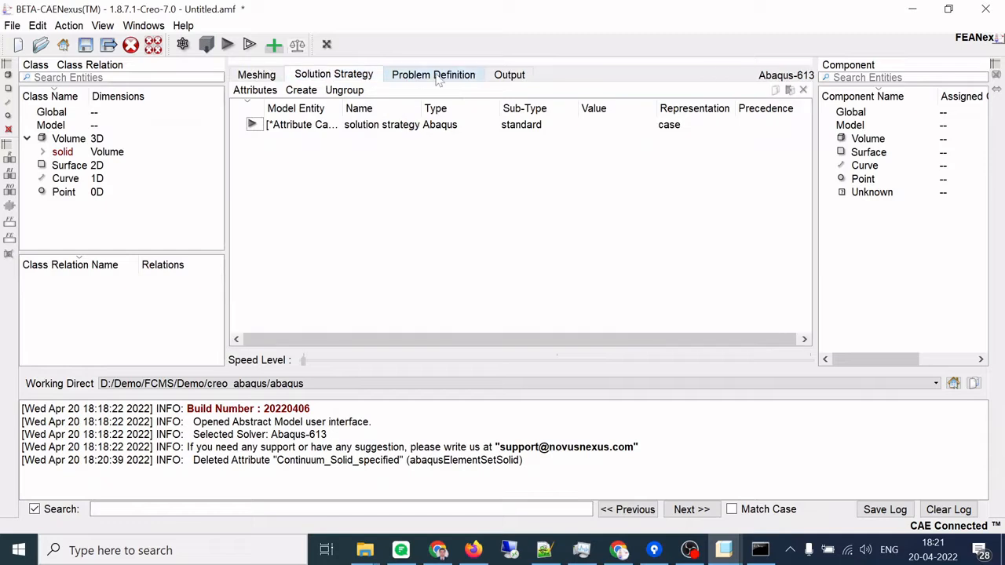
left_click(439, 78)
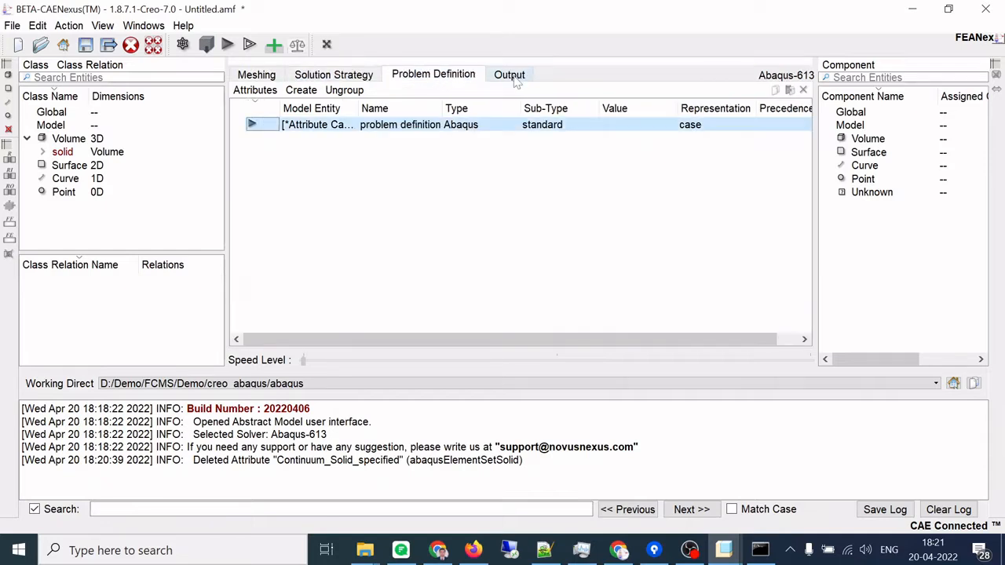
left_click(510, 75)
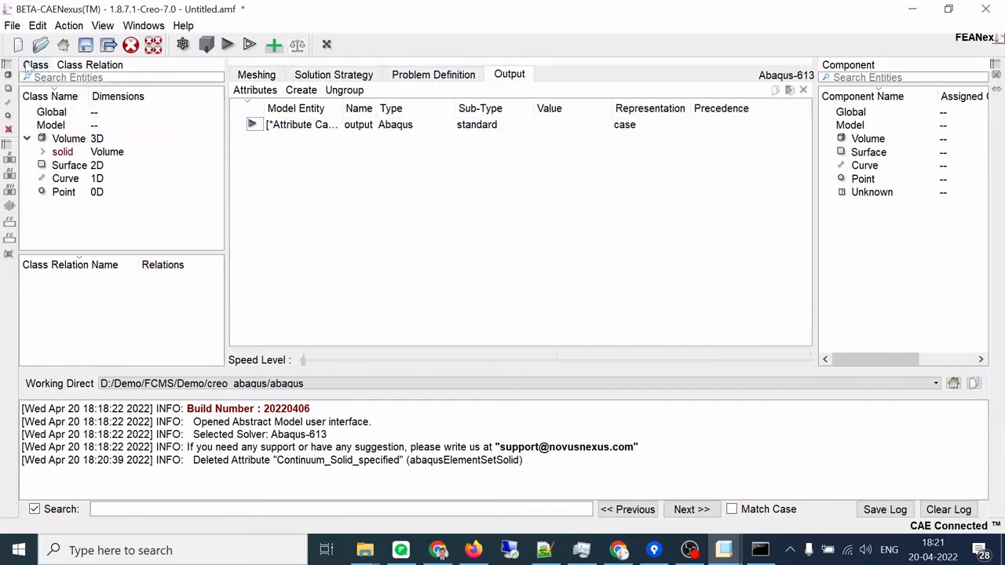
- Create a volume class named steel_1430
left_click(35, 66)
mouse_move(70, 116)
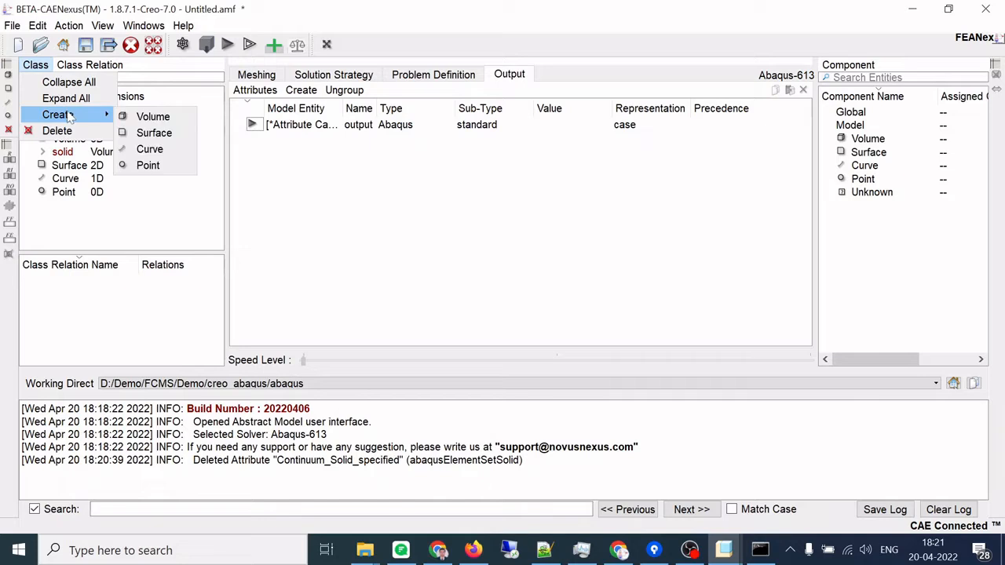
left_click(139, 118)
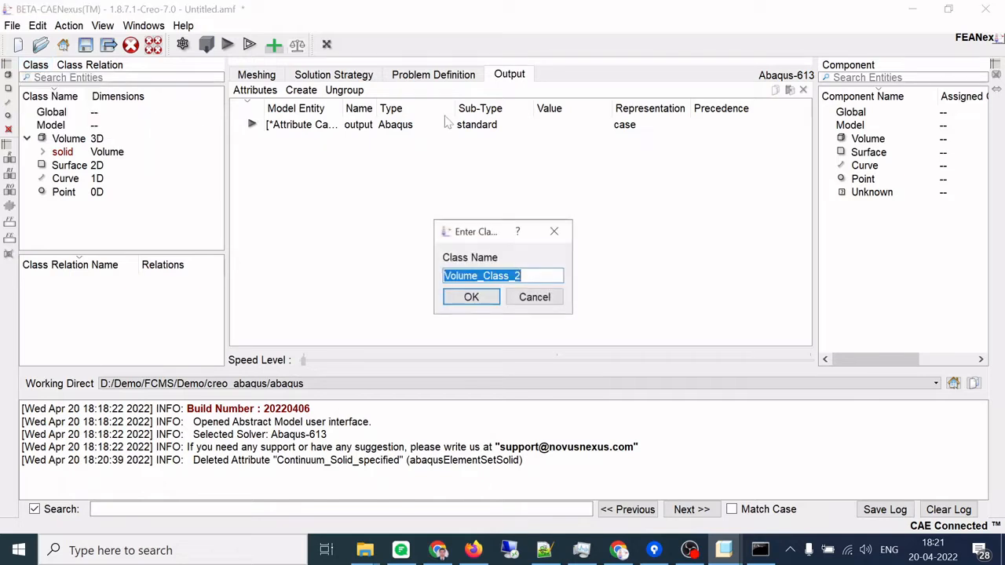
type("stee")
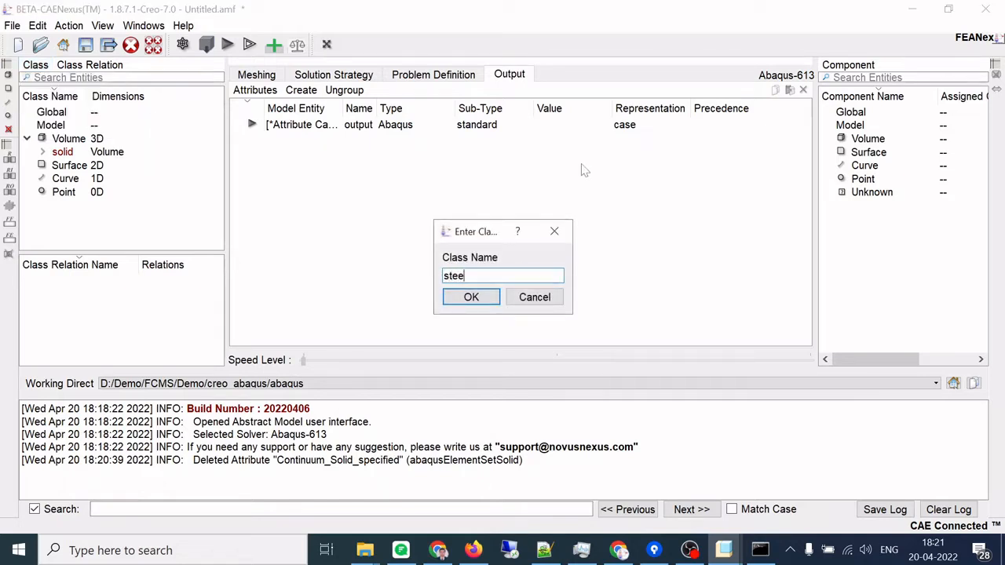
type("l_1430")
key("Return")
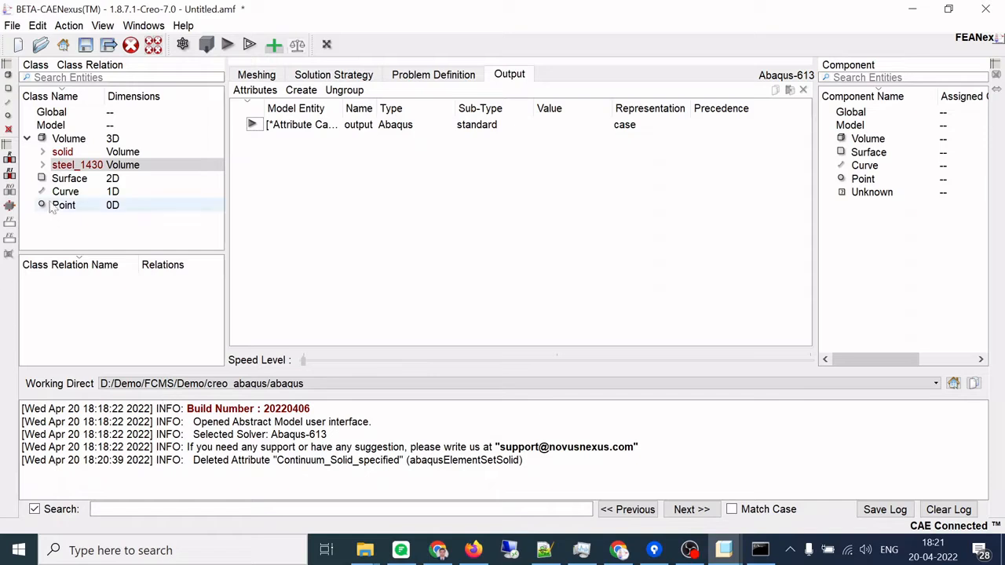
- Create a specified Continuum Solid element attribute for the steel_1430 class in the problem definition
left_click(73, 166)
left_click(404, 79)
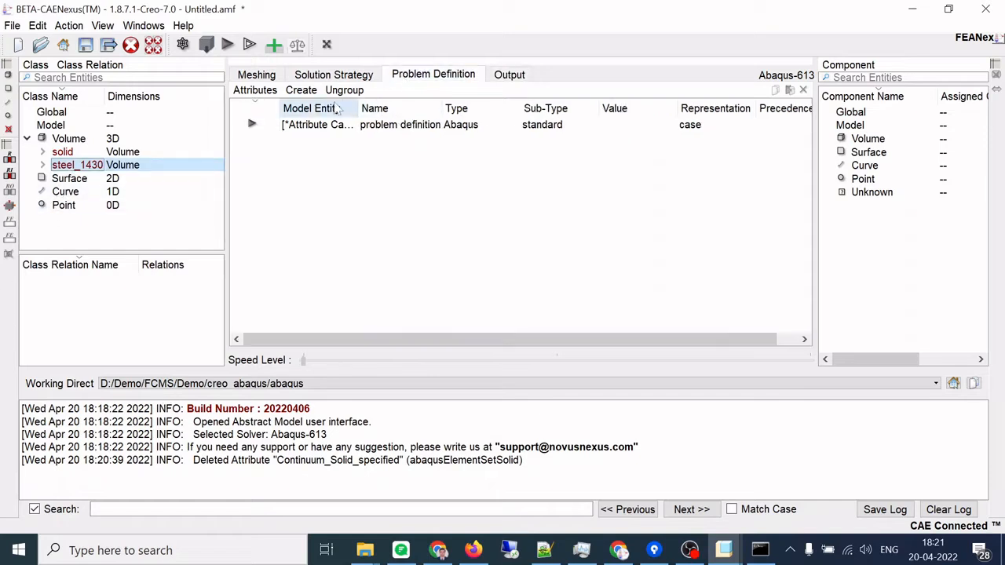
left_click(300, 90)
mouse_move(356, 255)
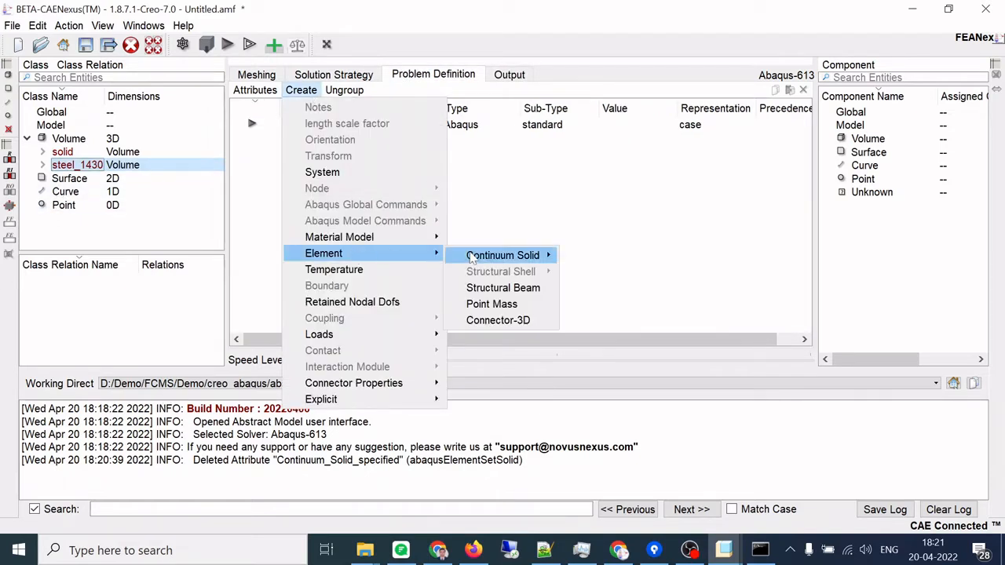
mouse_move(510, 256)
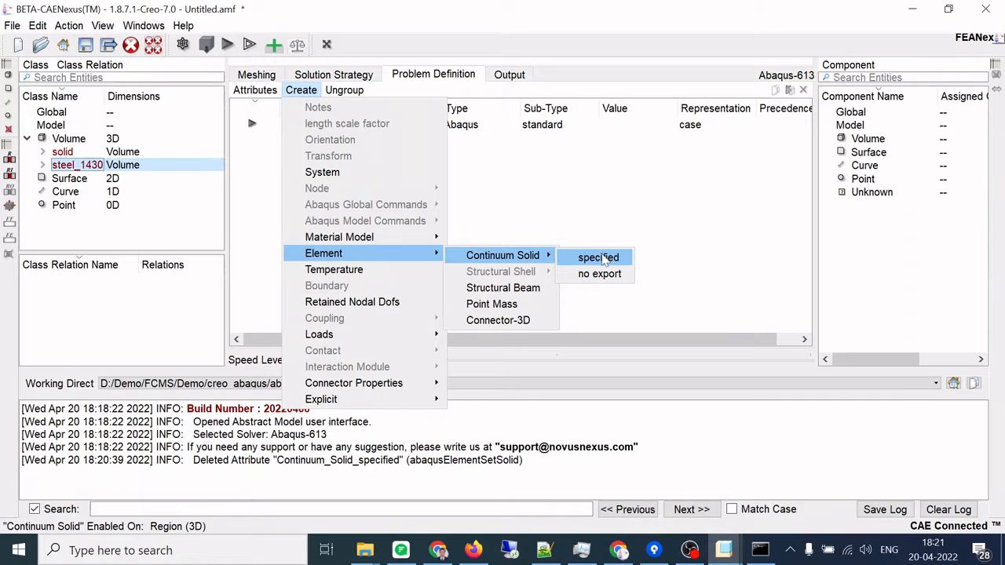
left_click(601, 257)
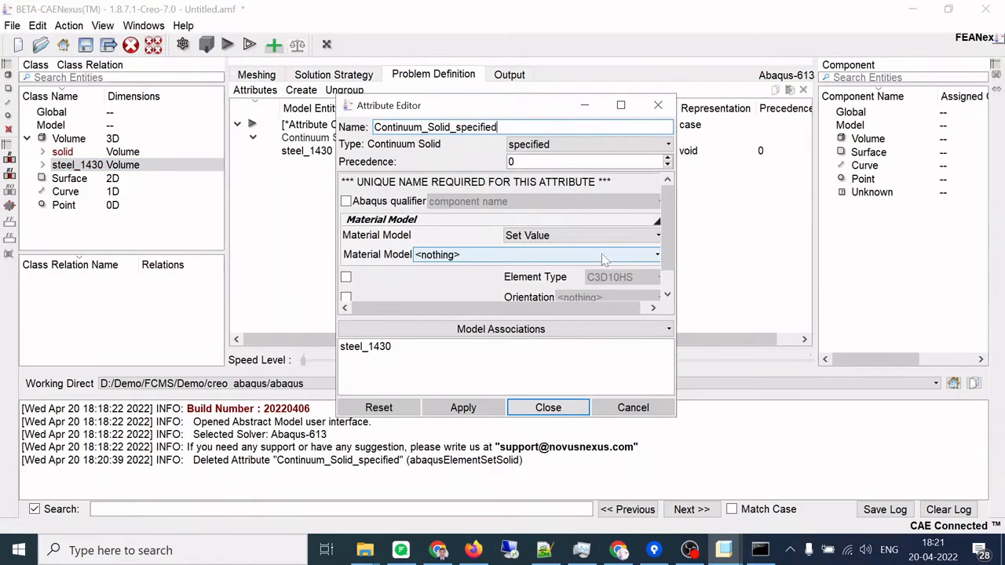
- Enable the element type C3D10HS for the steel_1430 continuum solid attribute
scroll(528, 255, "down", 1)
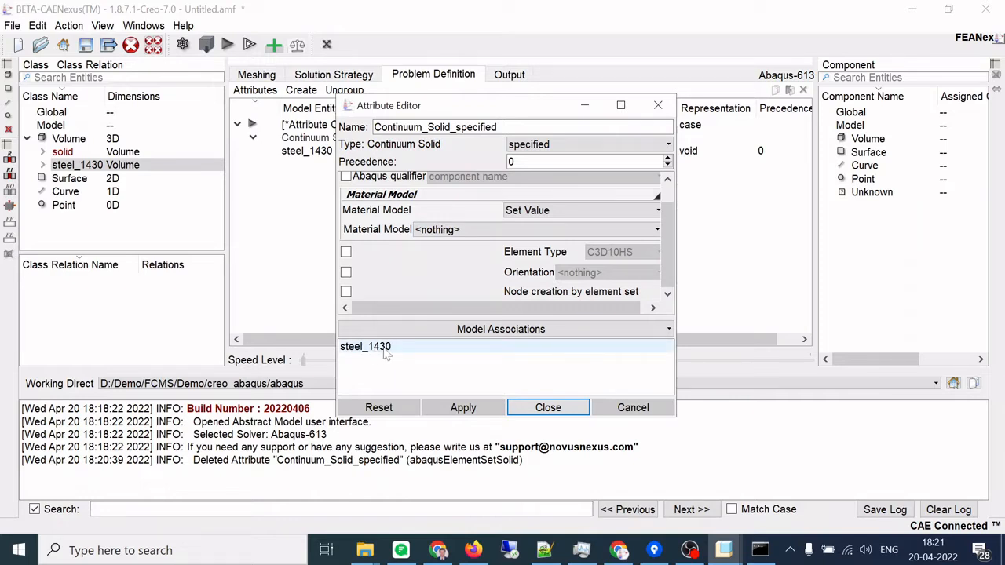
left_click(346, 251)
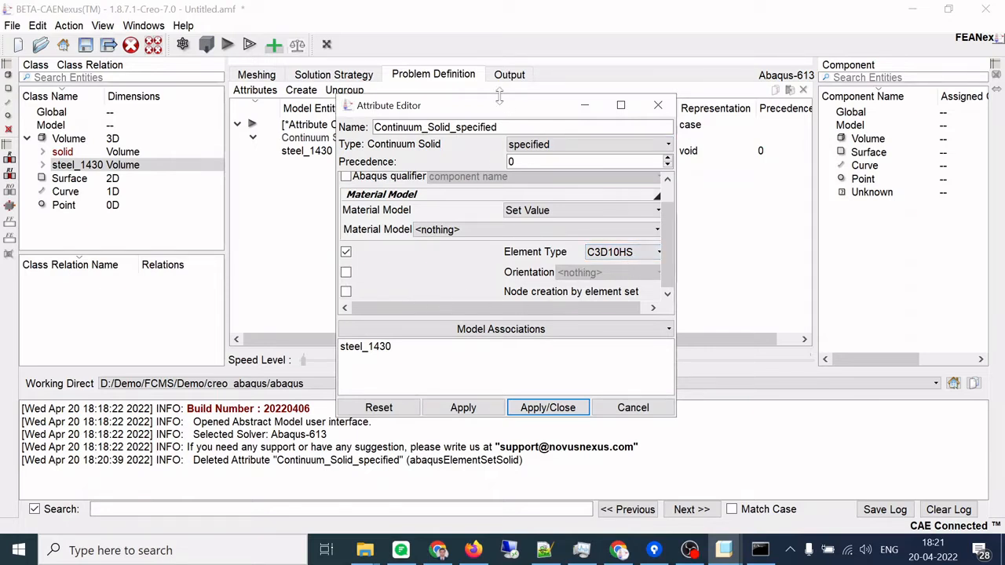
left_click_drag(501, 98, 501, 69)
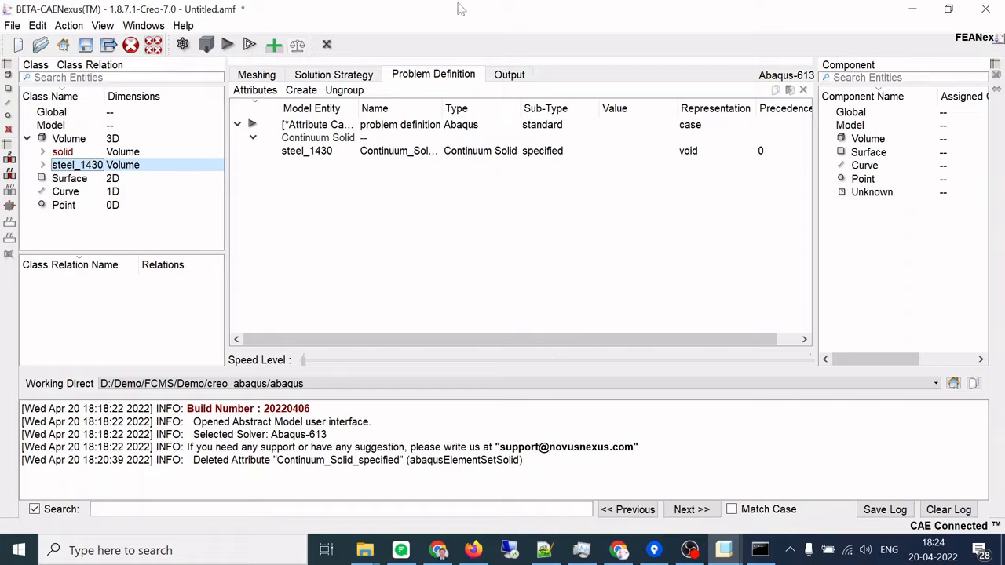
- Open the existing abstract model static.amf and maximize its window
left_click(40, 45)
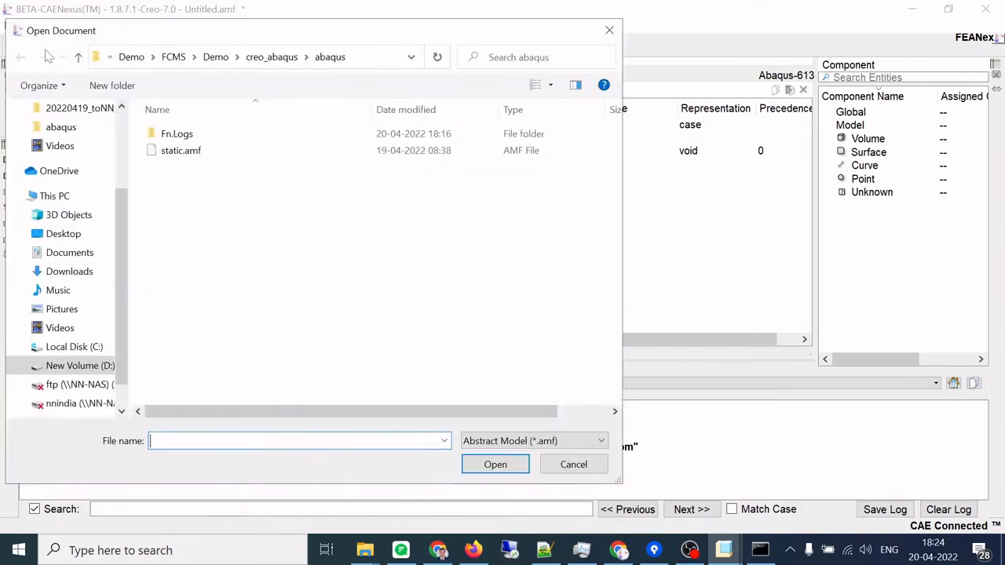
double_click(176, 150)
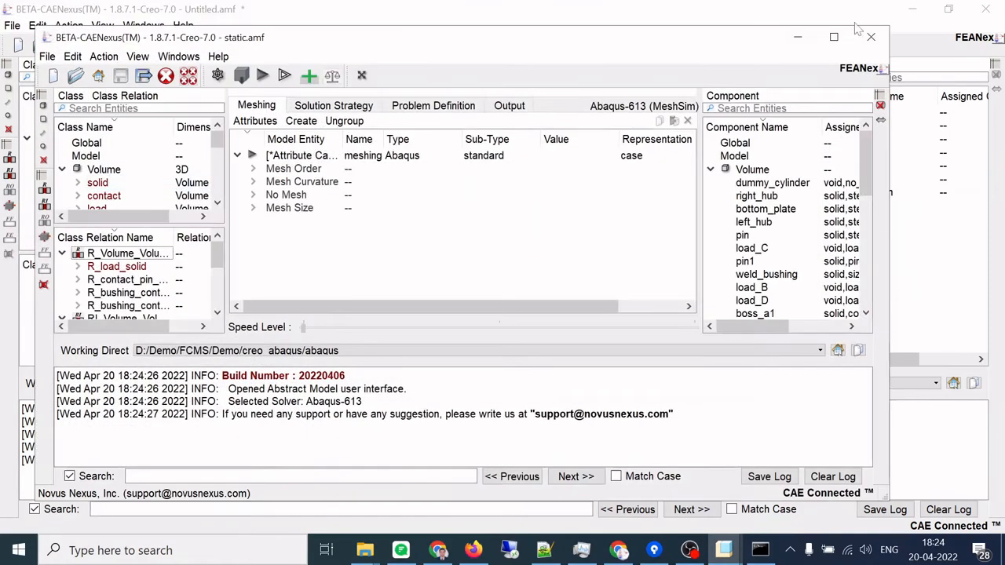
left_click(833, 37)
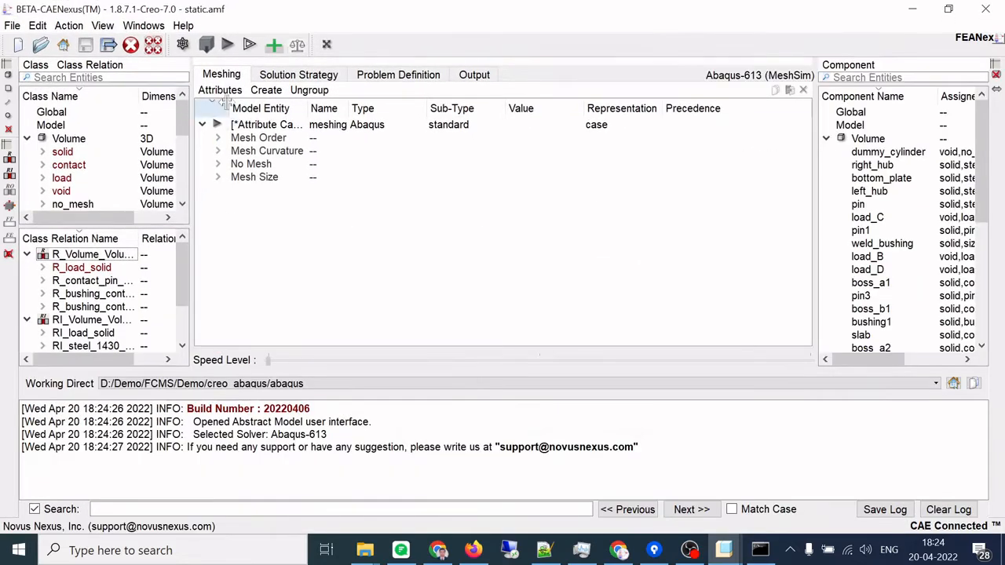
- Expand the Mesh Size attribute under meshing and the Load Step attributes under solution strategy to examine them
left_click(217, 177)
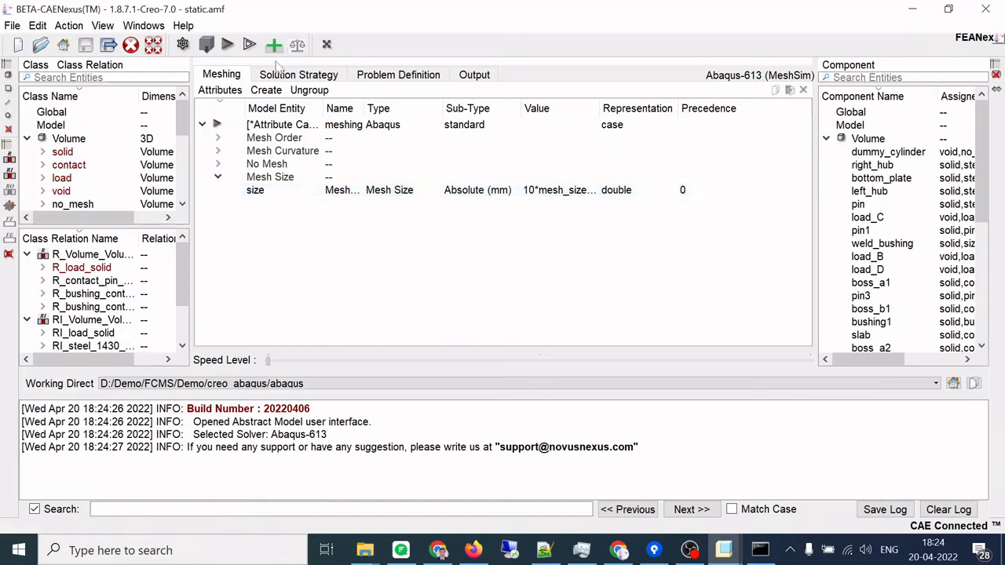
left_click(283, 75)
left_click(218, 151)
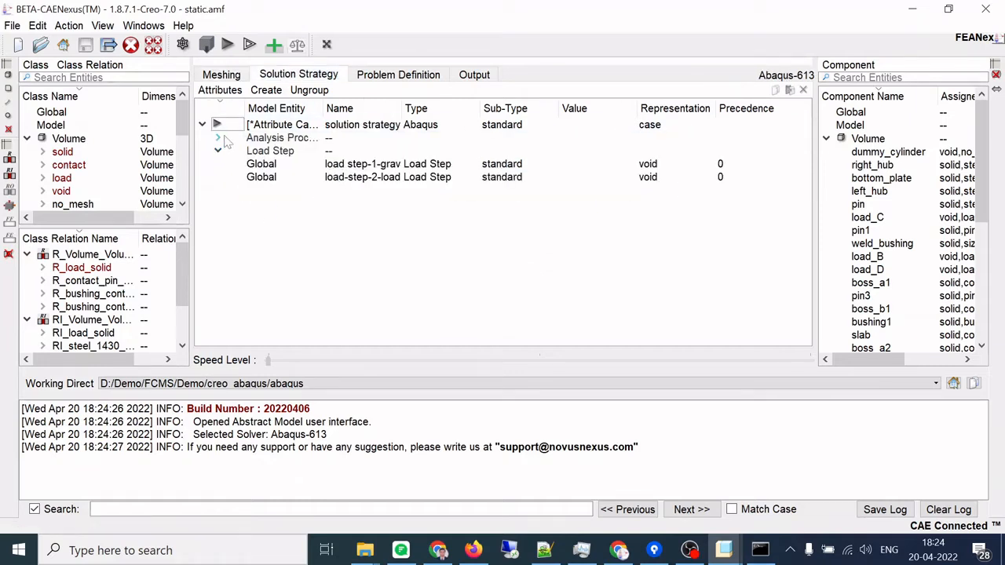
- Examine the Analysis Procedure attributes in the solution strategy, Contact Pair and Gravity in the problem definition, and Node Output in the output case
left_click(219, 138)
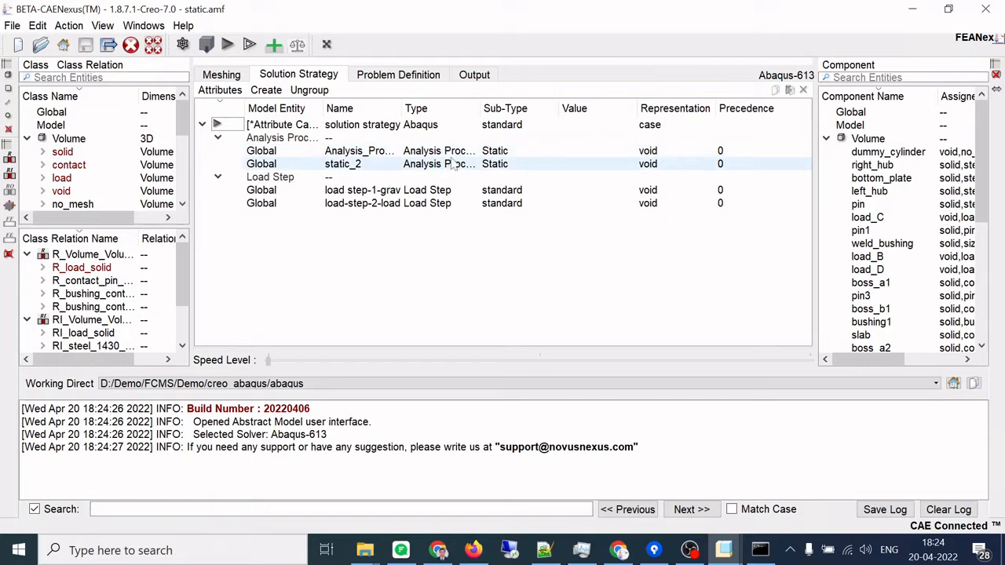
left_click(397, 77)
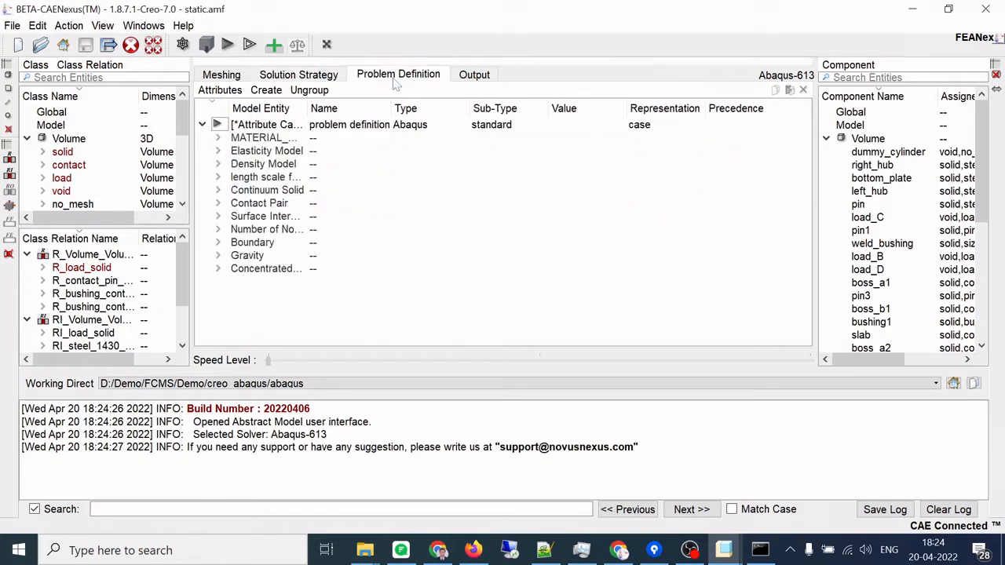
left_click(218, 203)
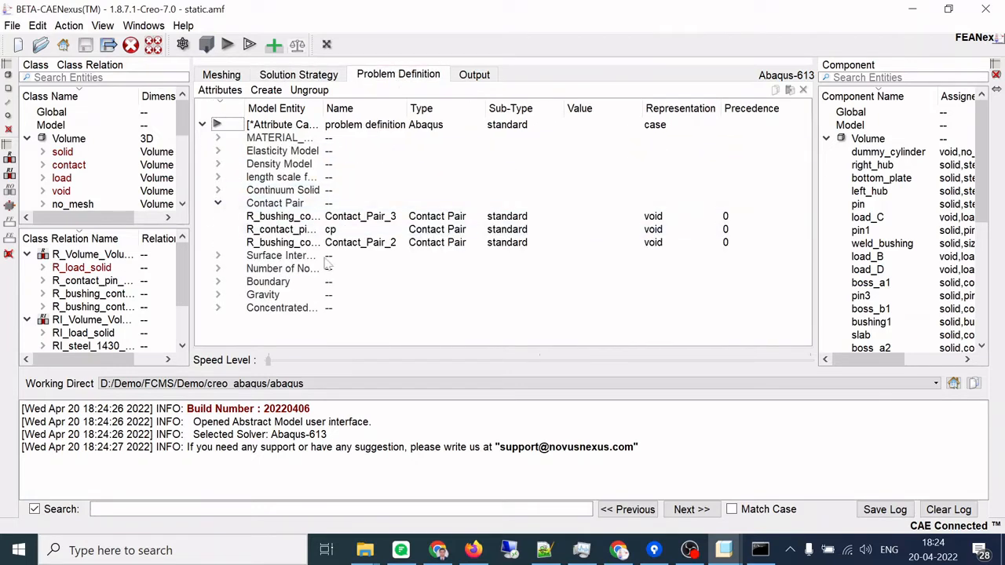
left_click(218, 295)
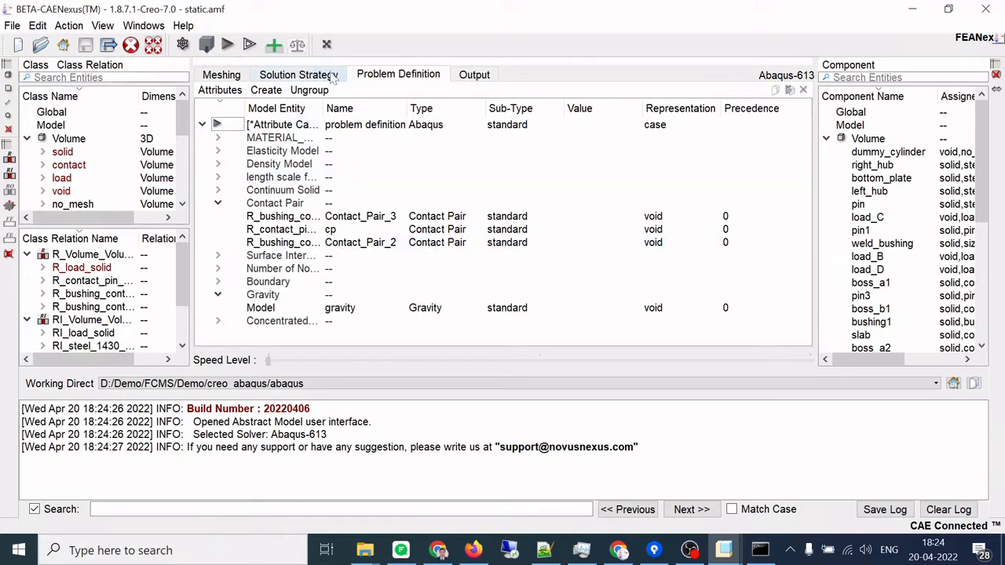
left_click(464, 76)
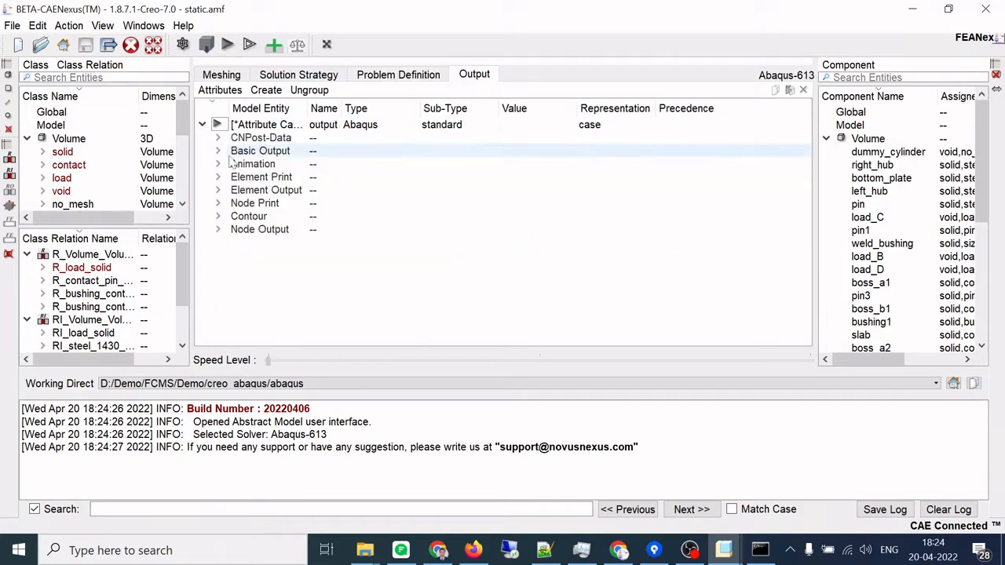
left_click(219, 230)
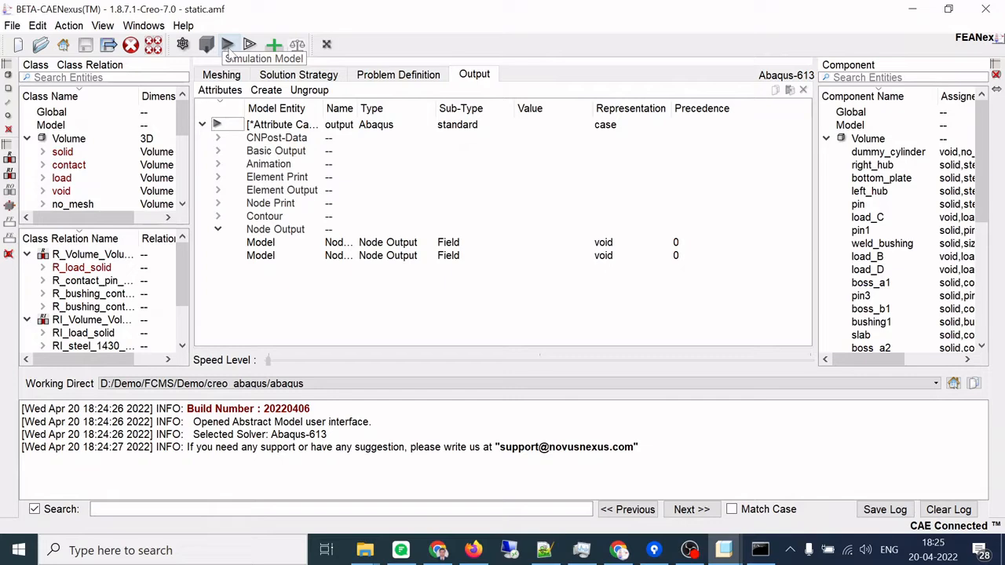
- Create the simulation model from coupling_fea.asm.13 in the creo_tagged_model folder and maximize its window
left_click(228, 45)
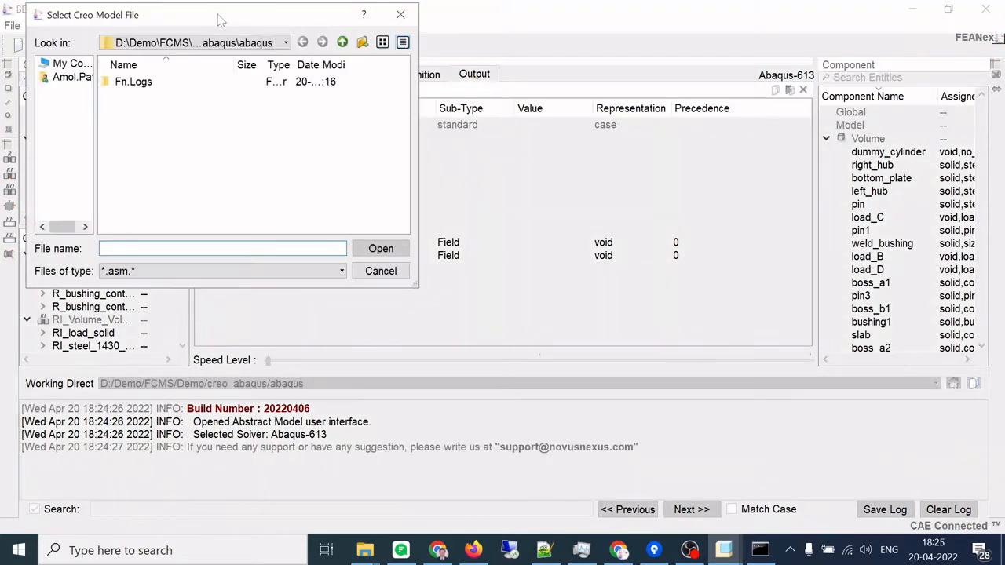
left_click(343, 41)
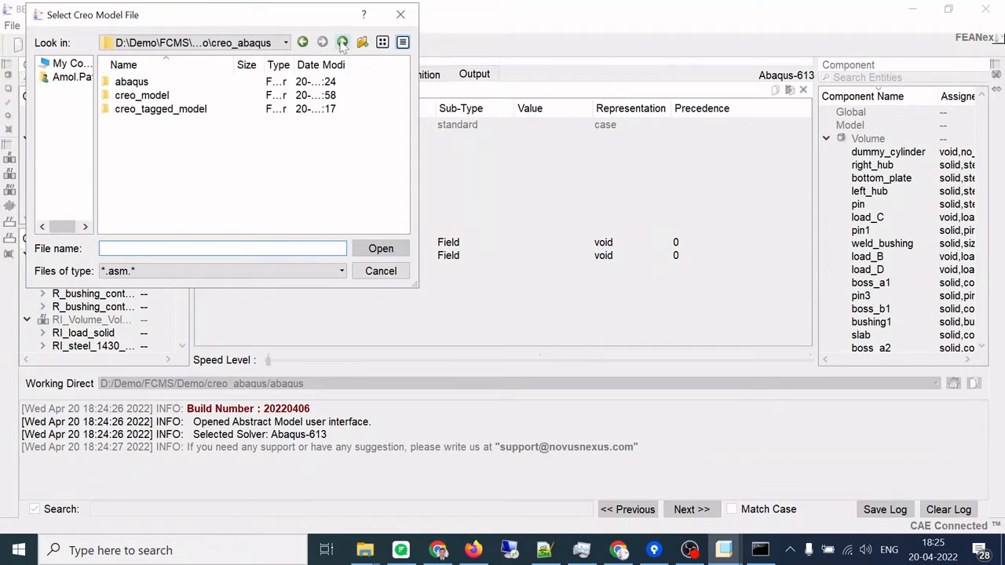
left_click(188, 110)
double_click(188, 111)
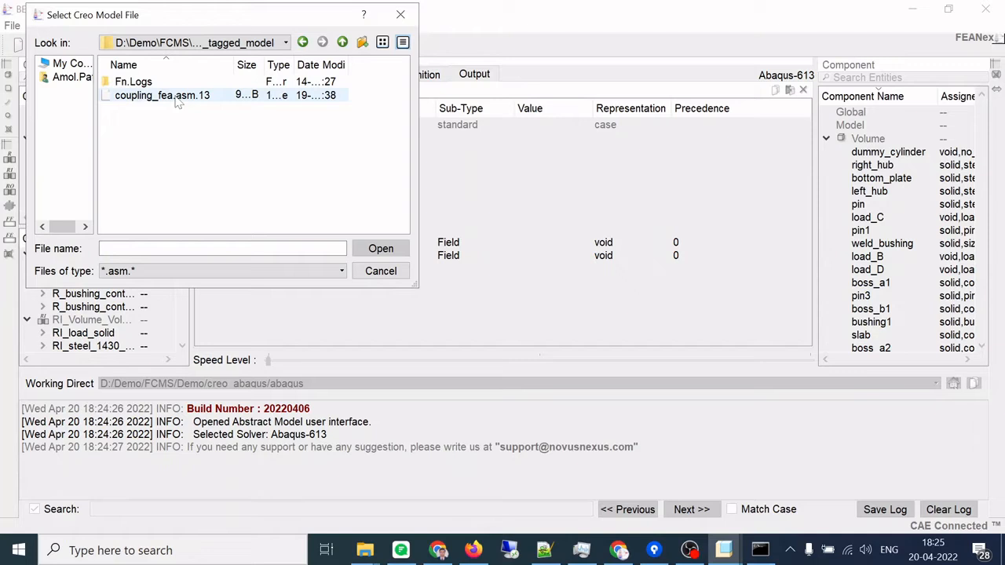
left_click(182, 96)
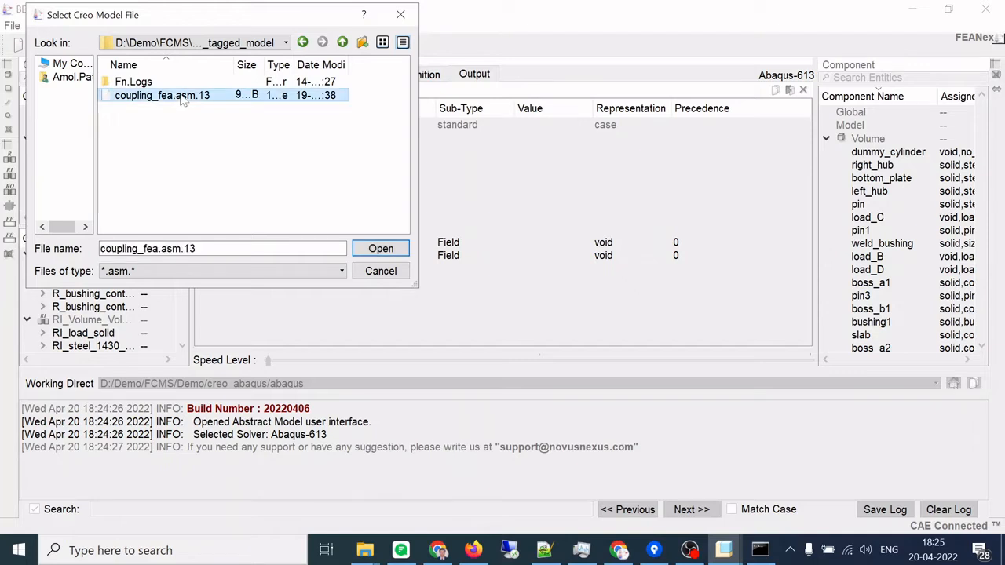
left_click(381, 249)
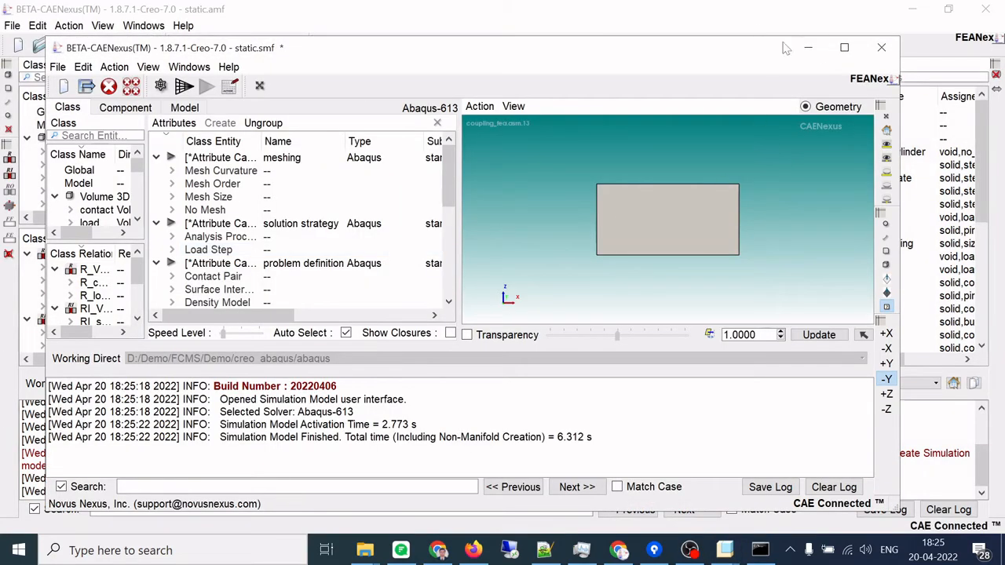
left_click(844, 48)
- Highlight the geometry assigned to the steel_1430 volume class in the simulation model
middle_click_drag(542, 317, 495, 427)
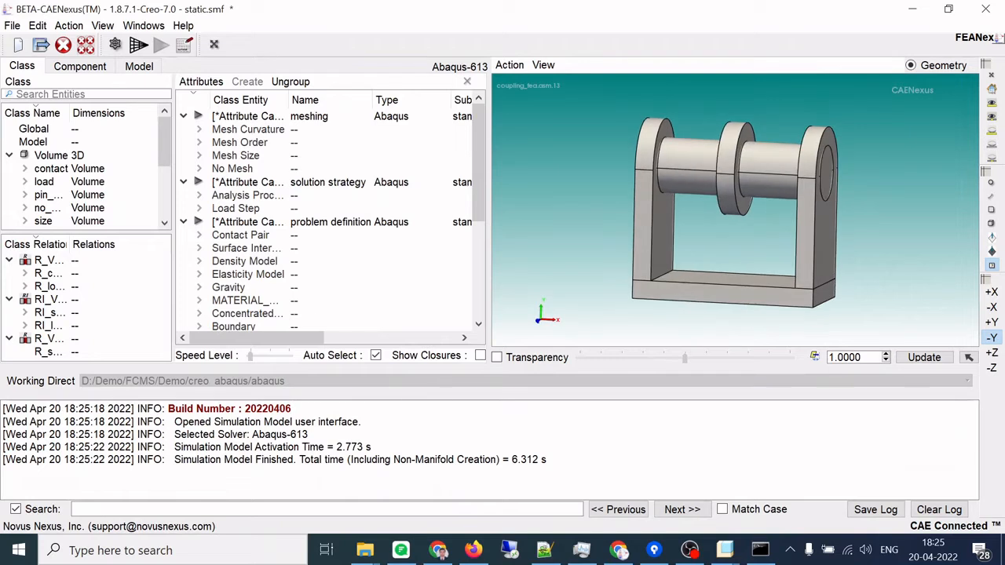
left_click_drag(65, 113, 127, 118)
scroll(63, 164, "down", 1)
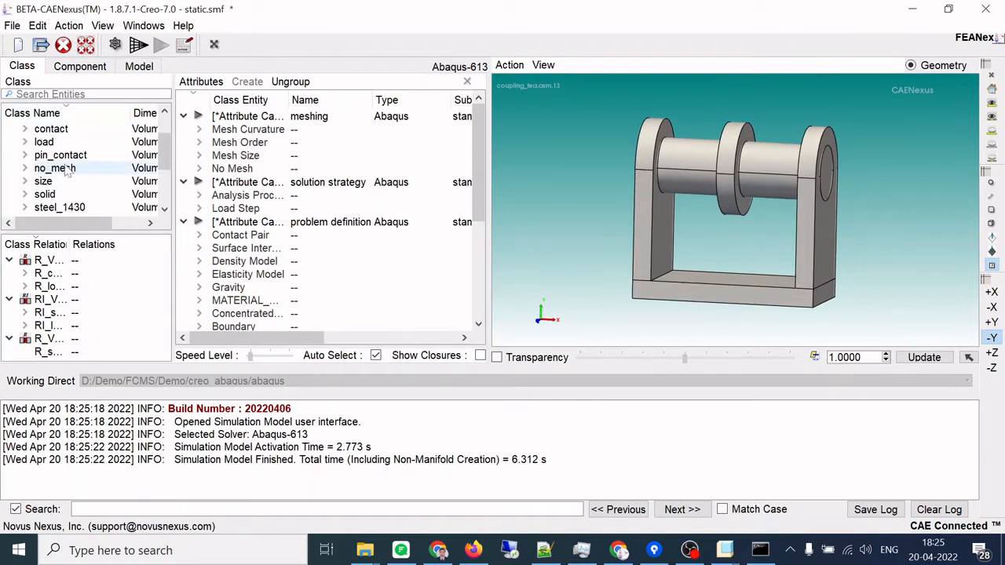
scroll(74, 172, "down", 2)
left_click(60, 129)
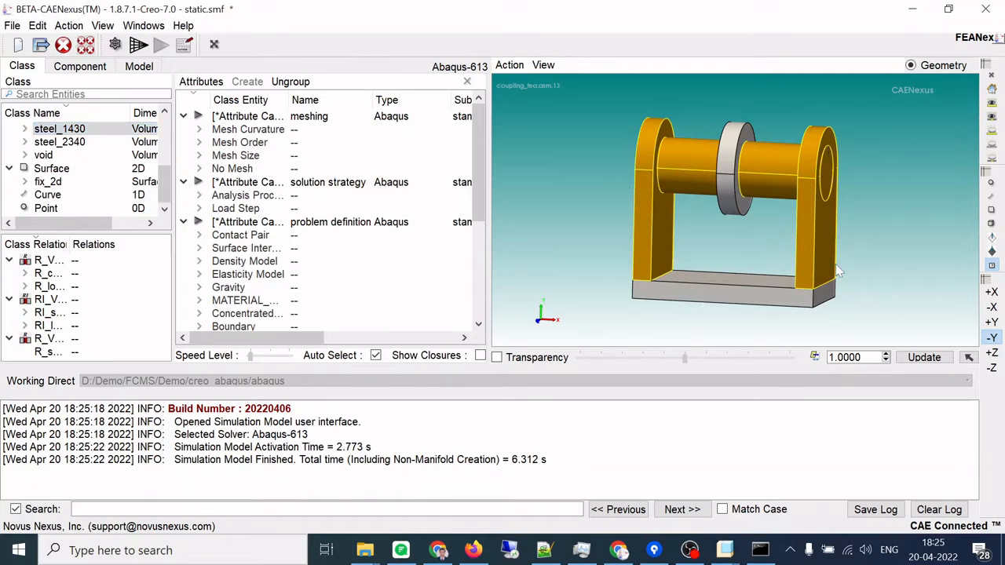
- Switch to Creo Parametric, check the class tags of the right hub, pin and bottom plate, and return to the simulation model
left_click(724, 549)
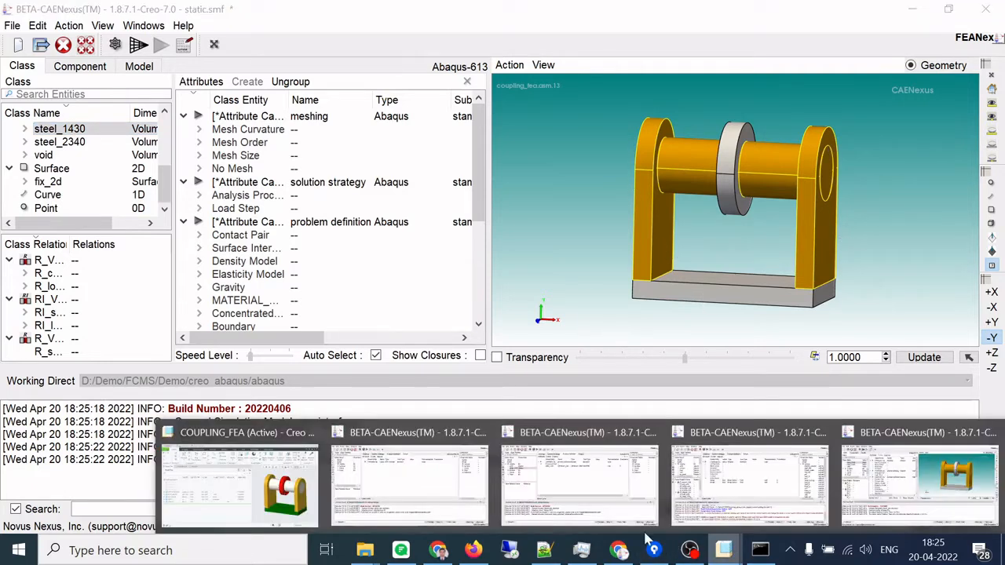
left_click(248, 500)
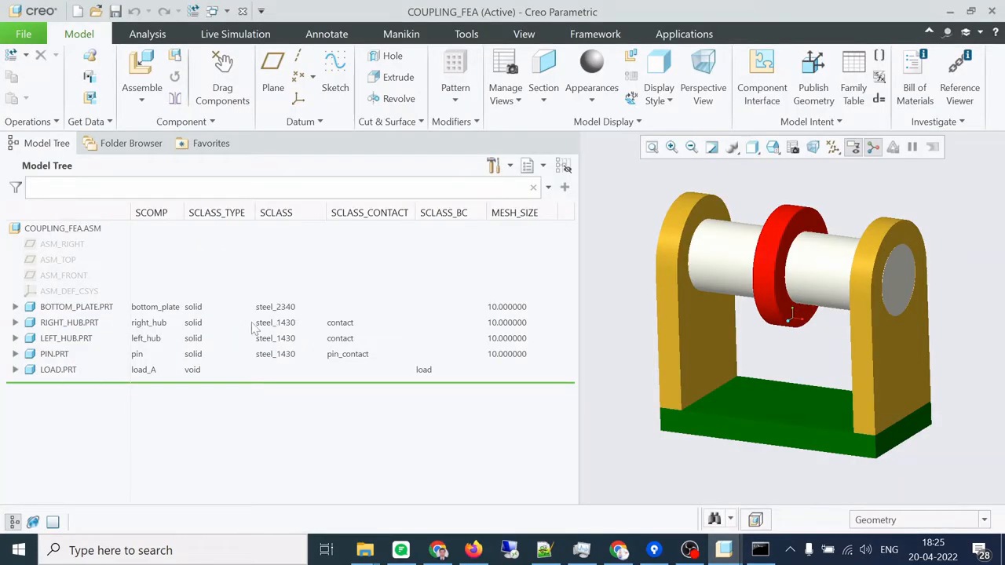
left_click(69, 322)
left_click(55, 355)
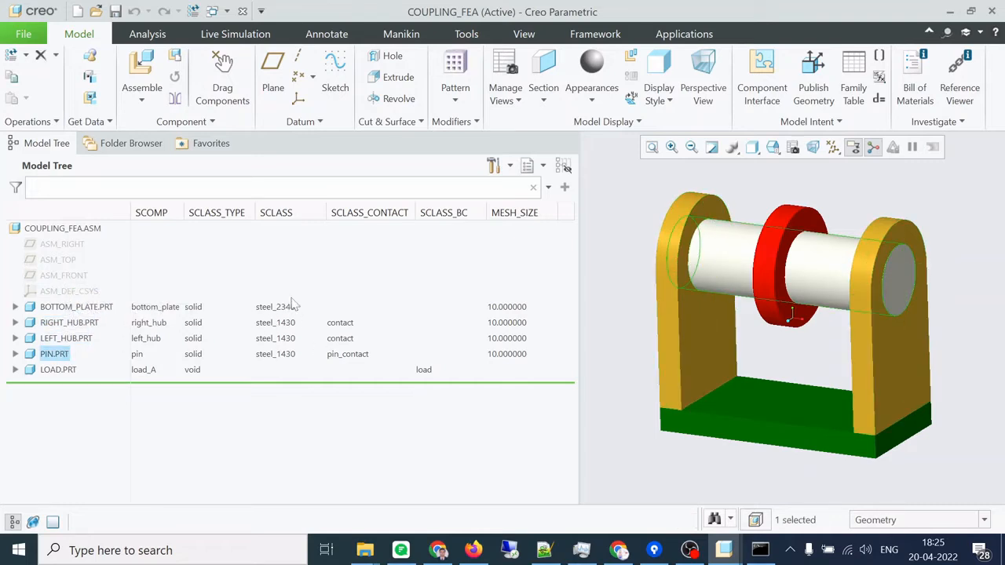
left_click(90, 308)
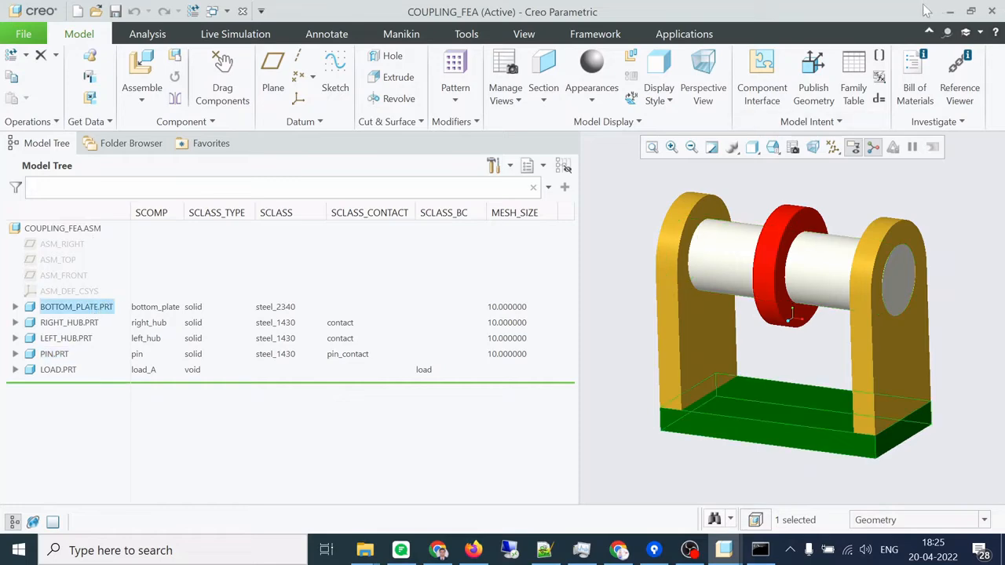
left_click(950, 11)
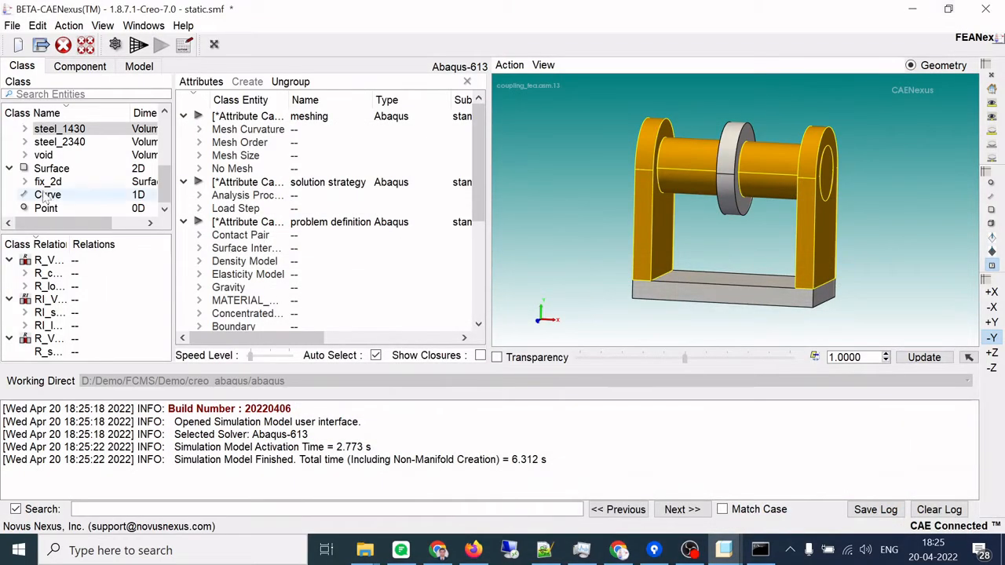
- Highlight the steel_2340 class geometry and inspect the steel_1430 entry under the class-level Continuum Solid attribute
left_click(63, 143)
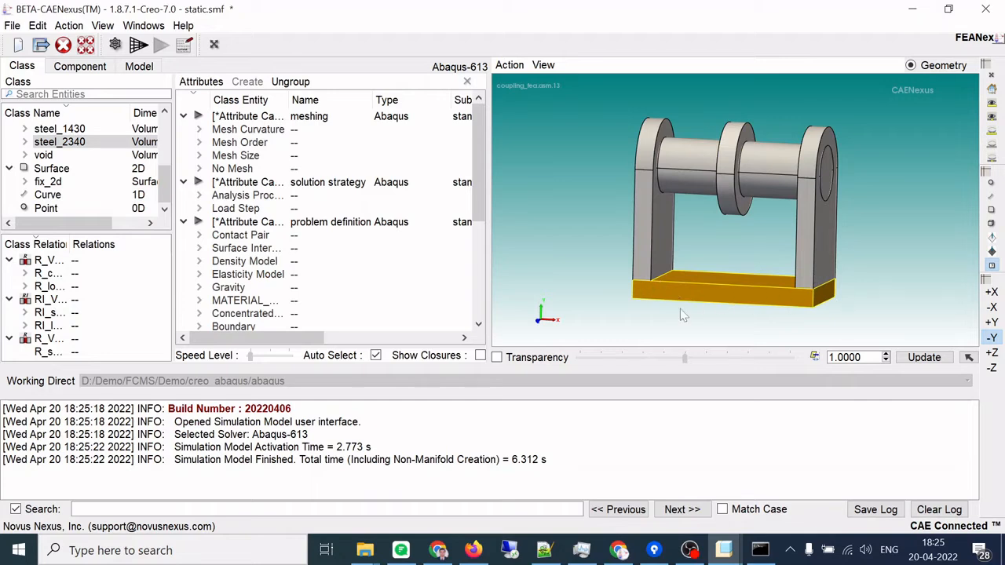
scroll(306, 249, "down", 1)
scroll(306, 249, "down", 1)
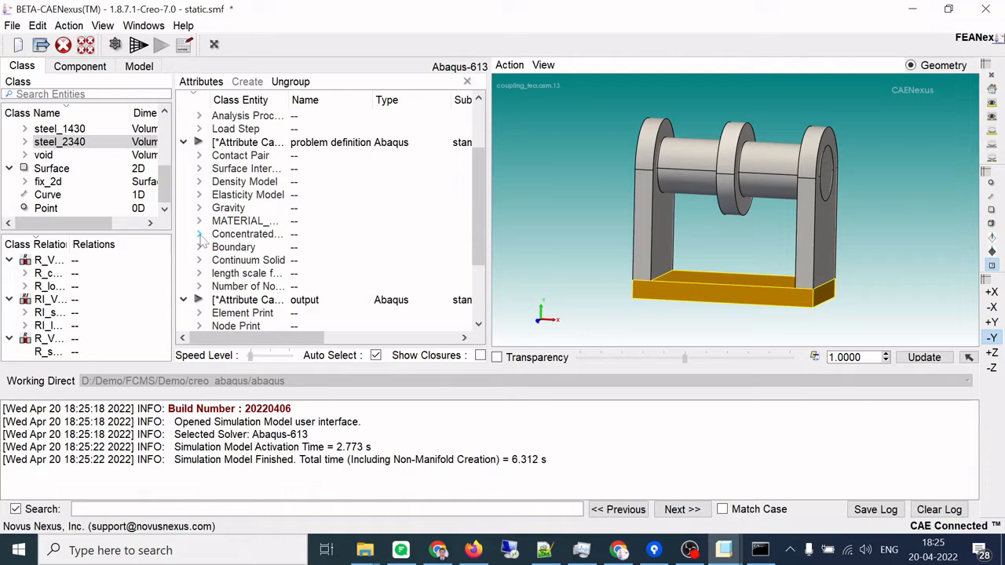
left_click(199, 260)
scroll(201, 265, "down", 1)
left_click(251, 240)
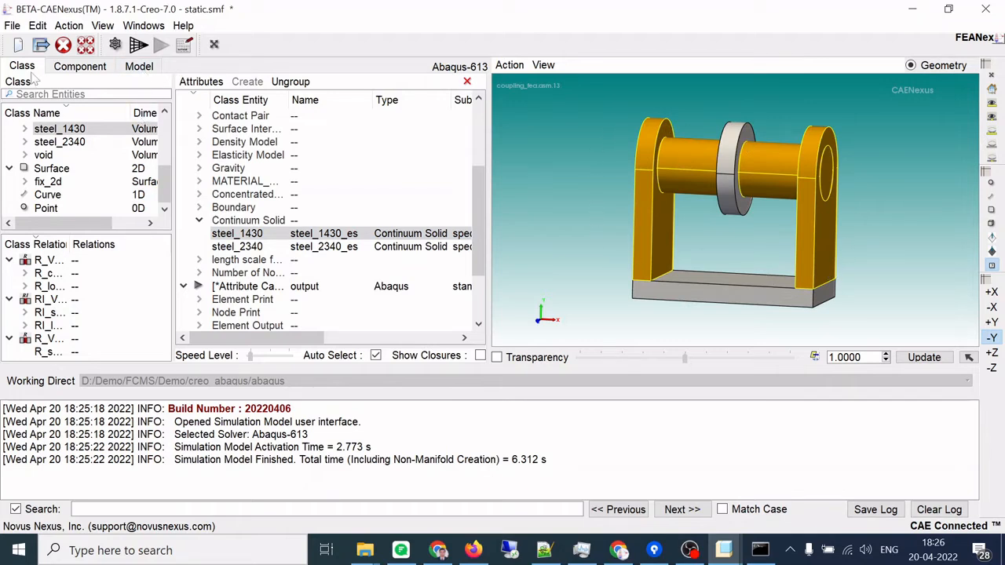
- Inspect the component-level Continuum Solid attributes by highlighting bottom_plate, left_hub and right_hub
left_click(66, 69)
scroll(201, 251, "down", 3)
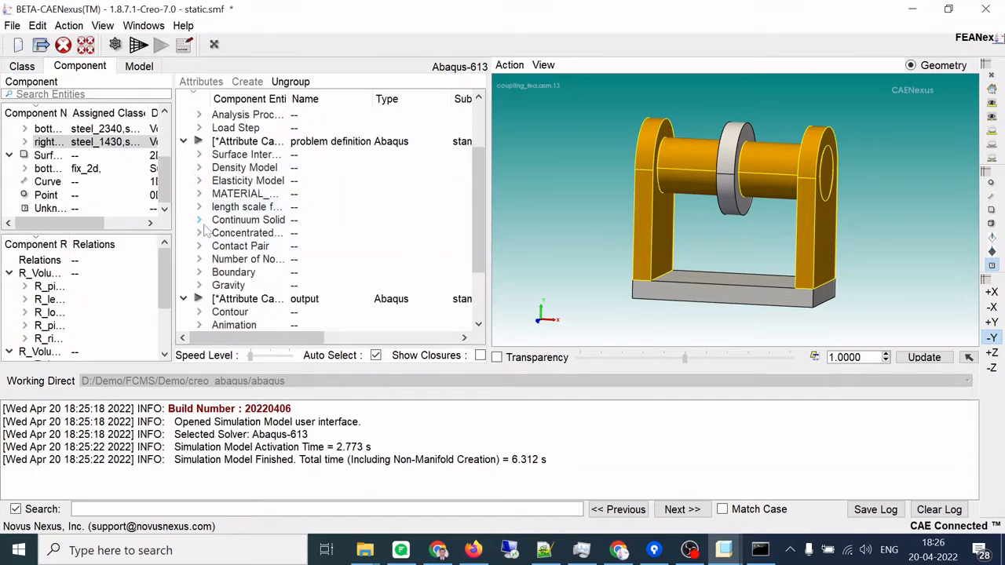
left_click(199, 220)
left_click(251, 246)
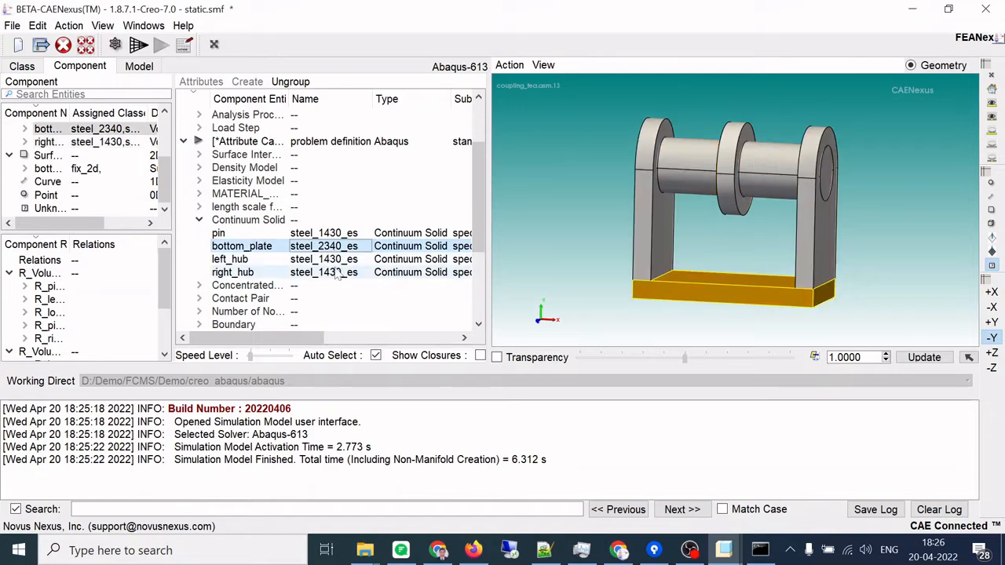
left_click(338, 259)
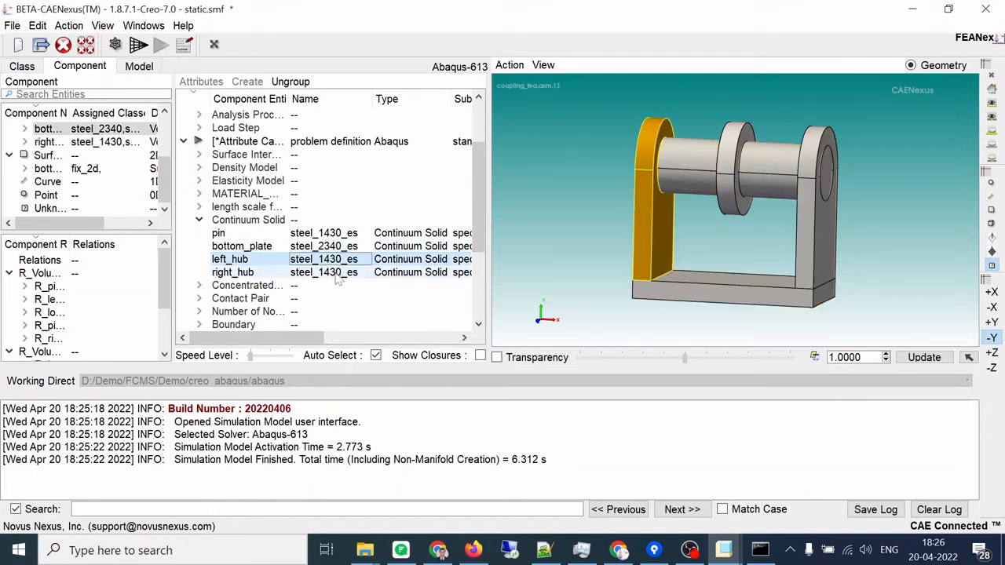
left_click(337, 272)
left_click(337, 260)
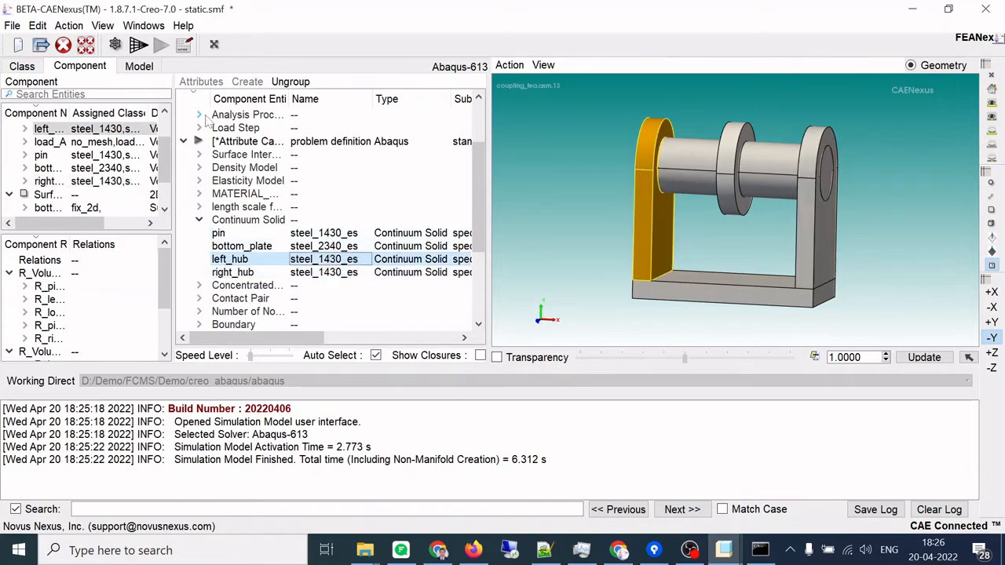
- Inspect the model-level Continuum Solid attributes by selecting the entries for Volume 3, Volume 4 and Volume 2
left_click(137, 69)
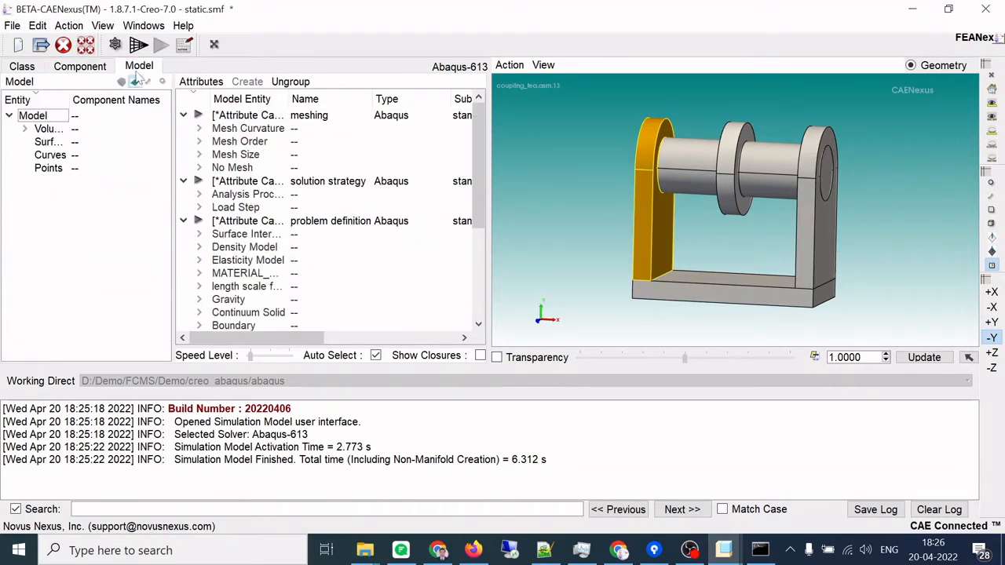
scroll(235, 235, "down", 1)
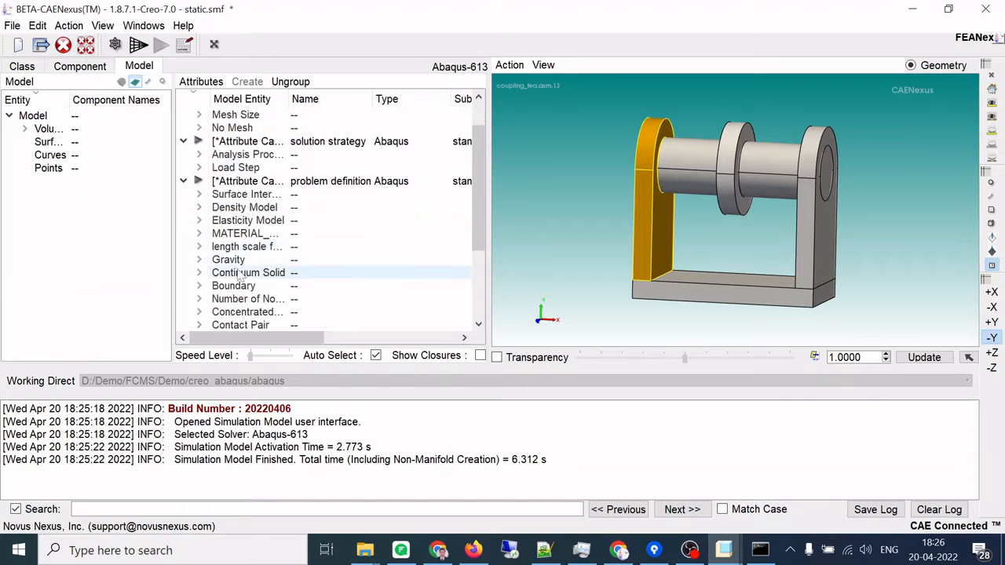
scroll(236, 267, "down", 2)
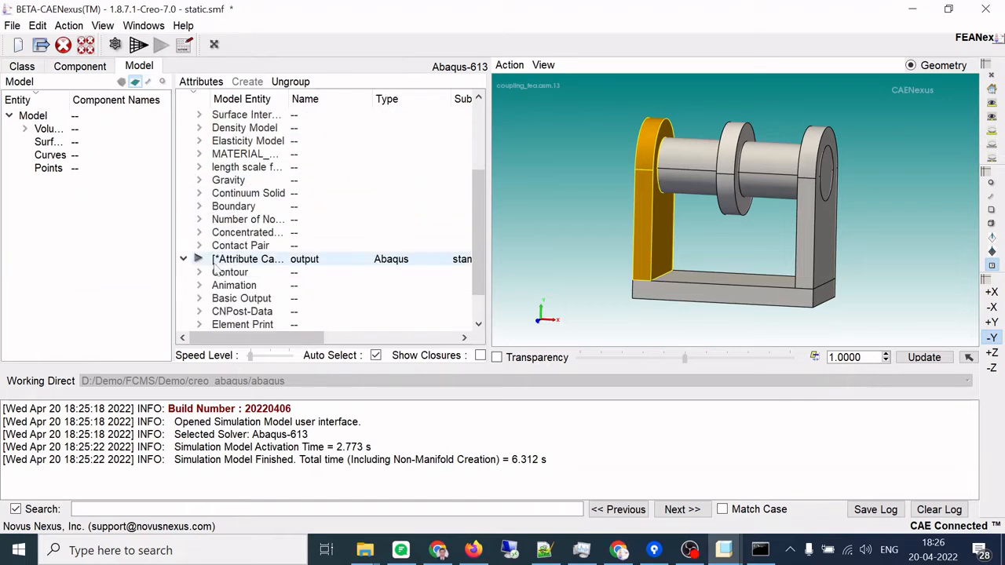
left_click(198, 193)
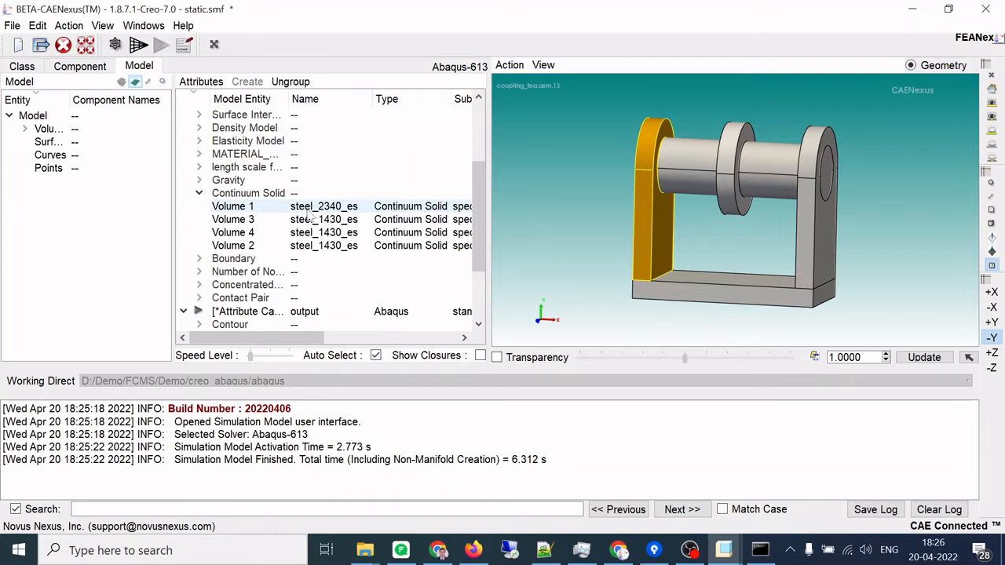
left_click(305, 221)
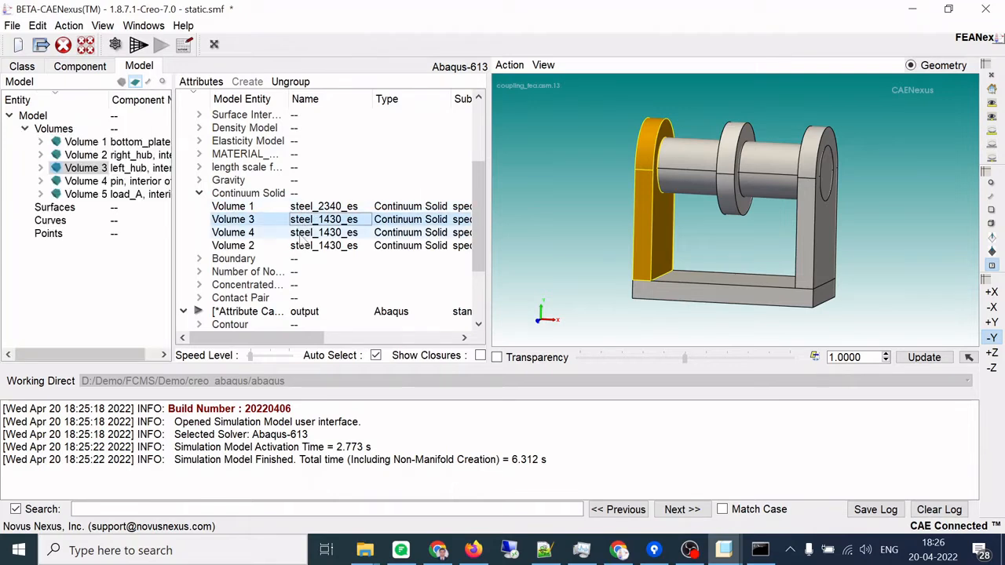
left_click(301, 234)
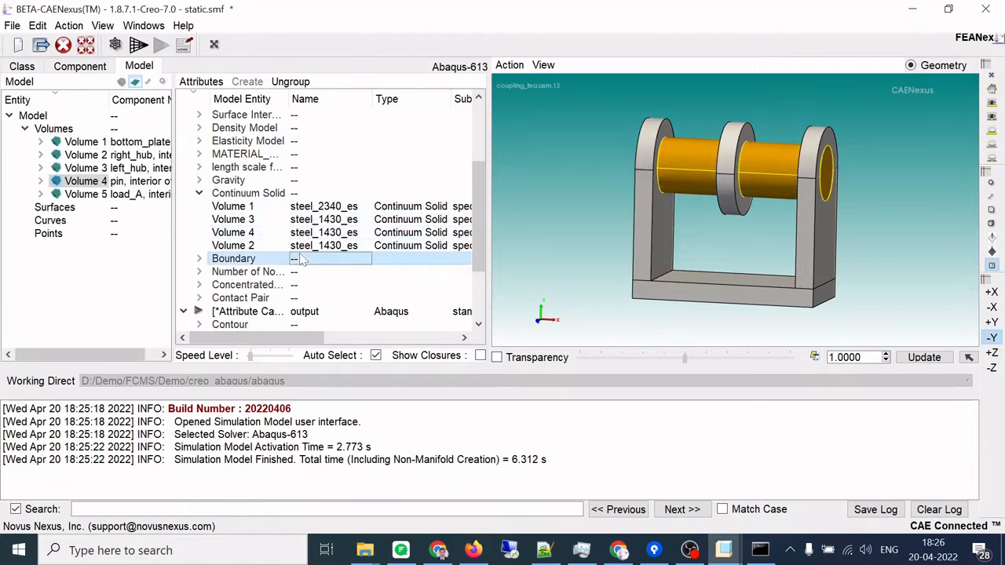
left_click(303, 246)
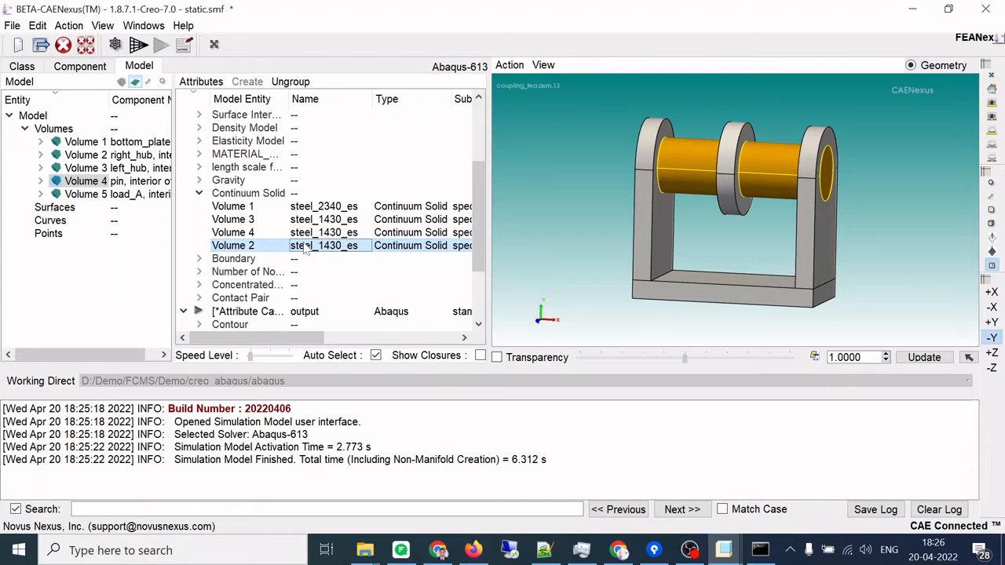
- Expand the model-level Mesh Size attribute under meshing to examine the mesh sizes assigned to the volumes
left_click(139, 47)
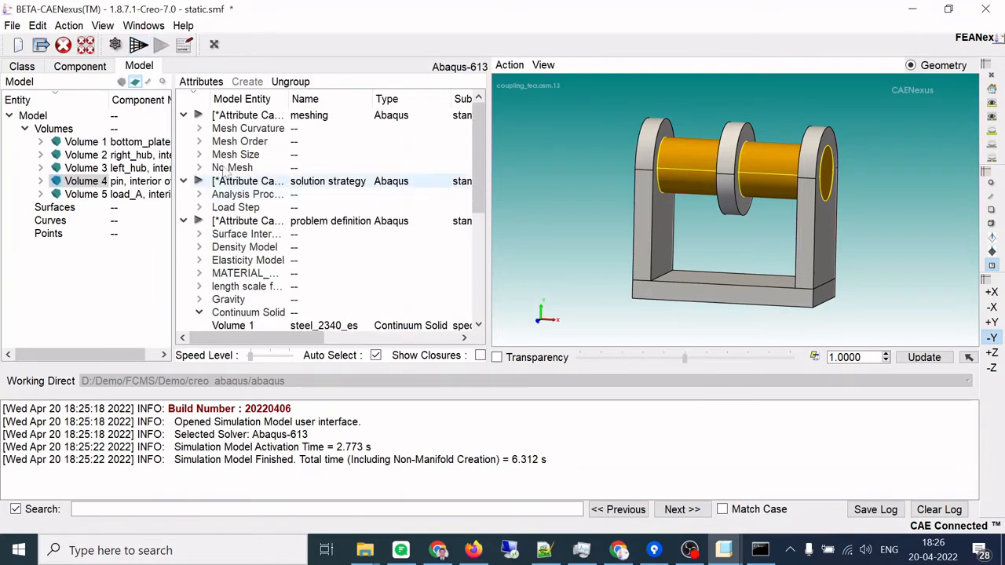
left_click(200, 155)
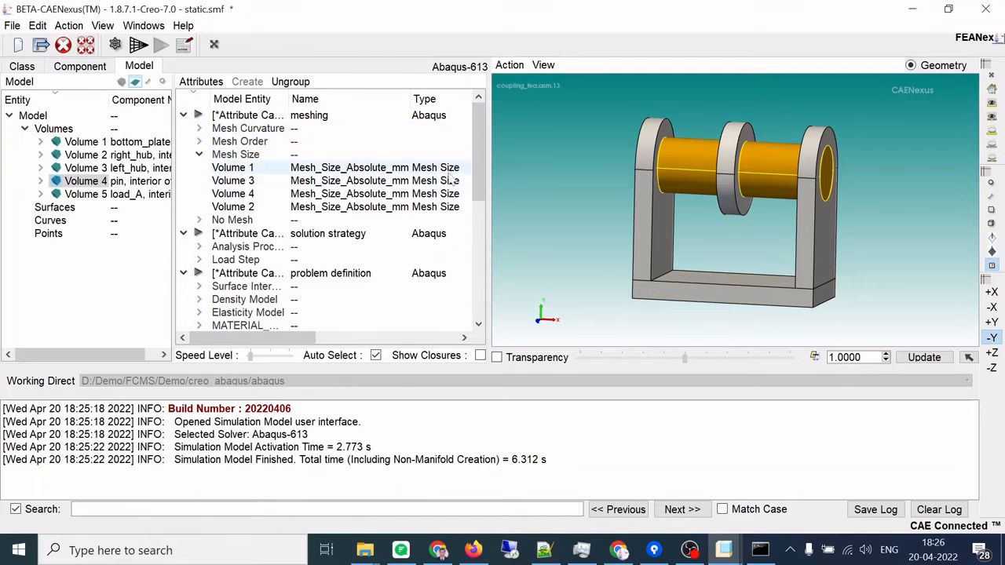
- Widen the model attribute list and expand Mesh Order and Mesh Curvature under meshing to examine their values
left_click_drag(488, 168, 637, 167)
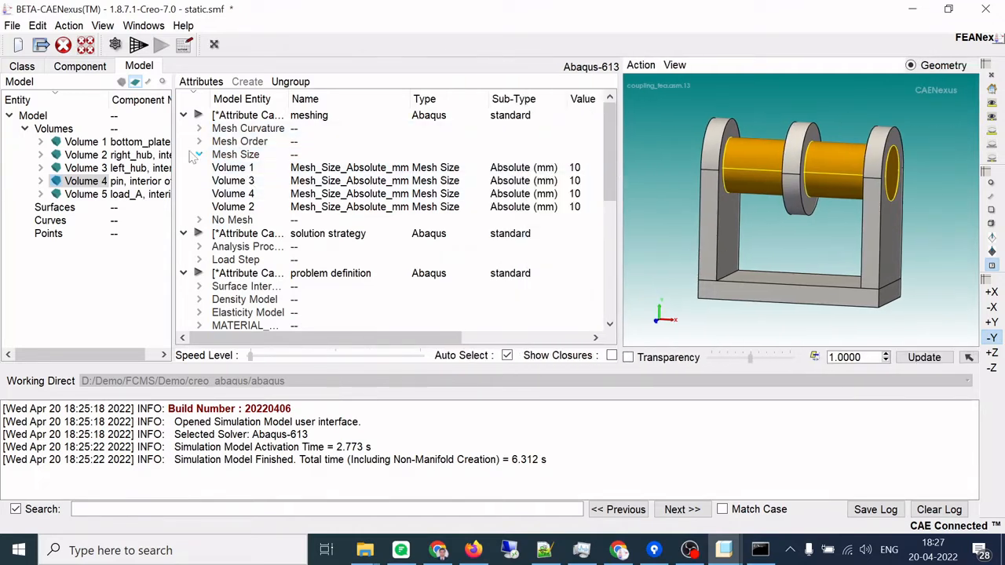
left_click(200, 142)
left_click(198, 128)
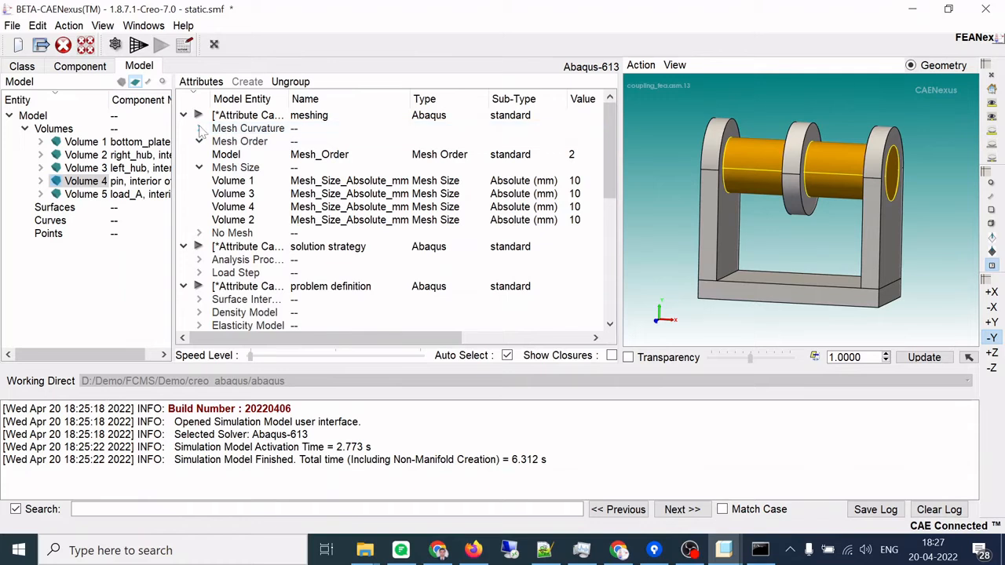
- Generate the mesh for the coupling simulation model and take a closer look at the meshed assembly
left_click(142, 48)
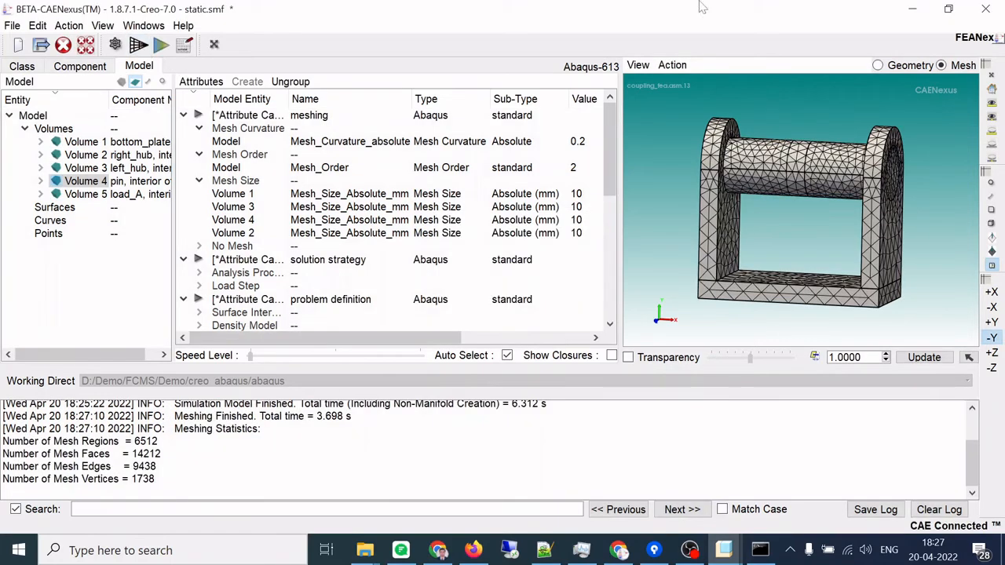
scroll(791, 186, "up", 3)
scroll(790, 186, "down", 2)
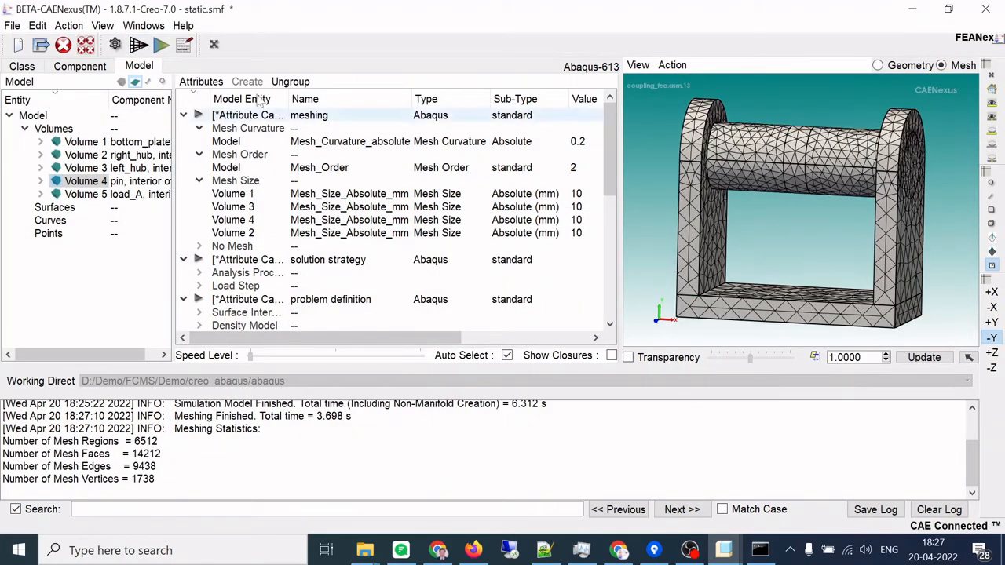
- Start the solver export and create a destination folder named exp inside the abaqus working directory
left_click(161, 46)
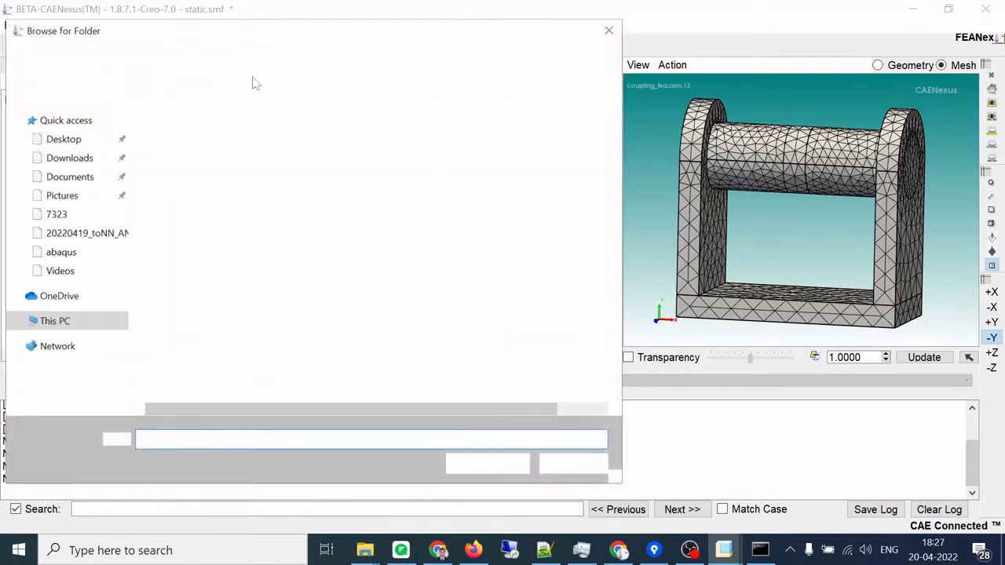
right_click(219, 227)
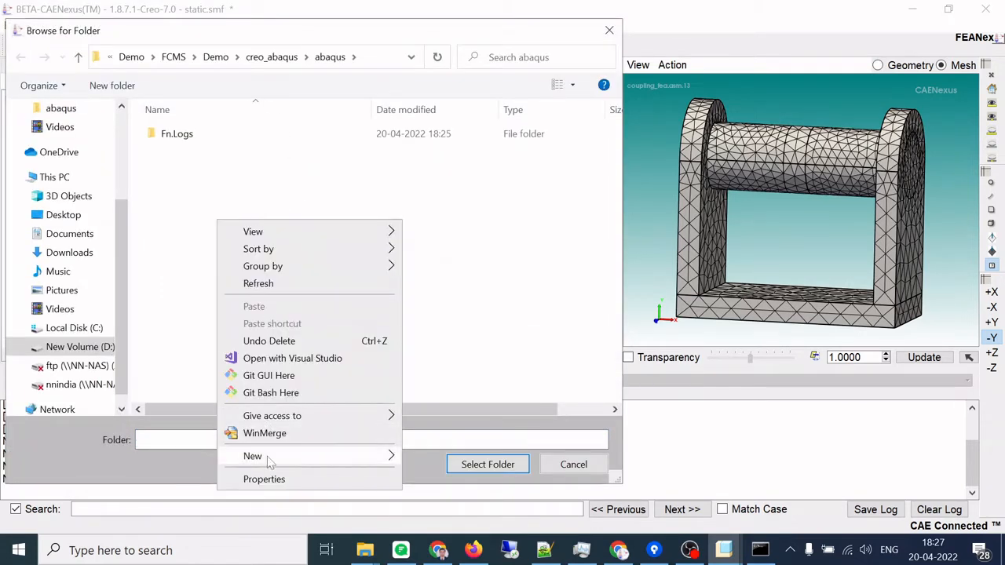
mouse_move(259, 456)
left_click(470, 243)
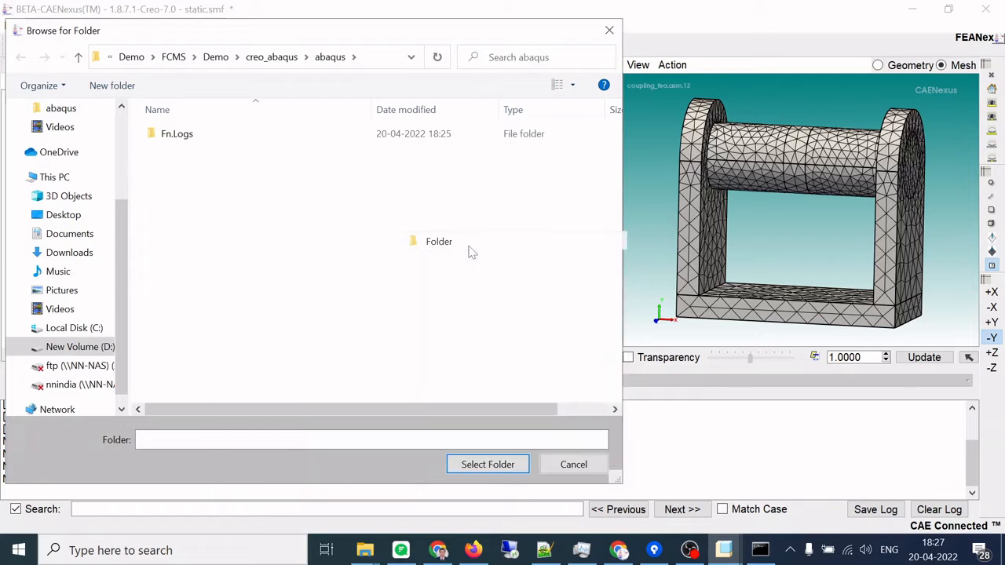
type("exp")
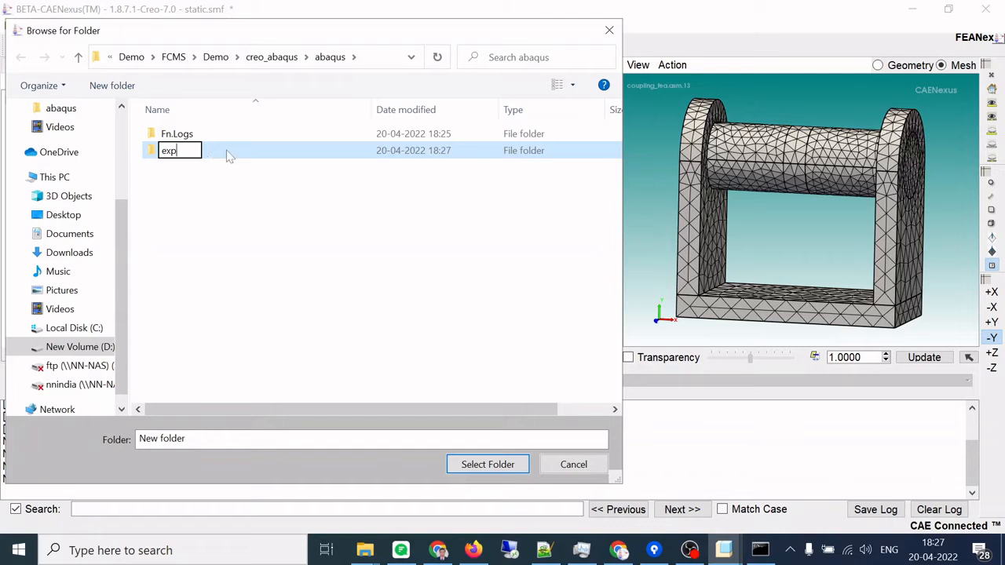
- Copy the path of the exp folder and export the Abaqus input into that folder
double_click(293, 139)
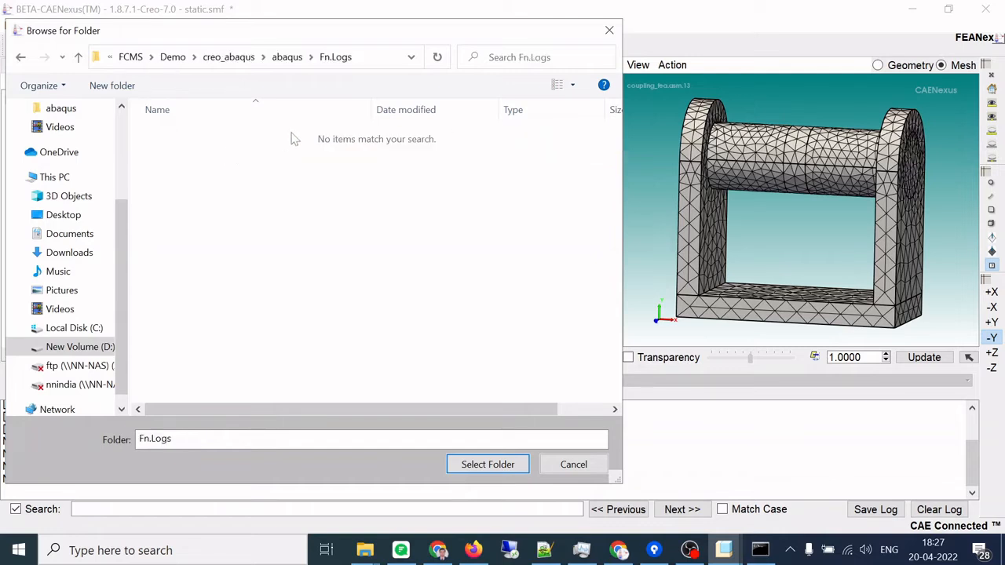
left_click(286, 57)
double_click(193, 134)
left_click(346, 61)
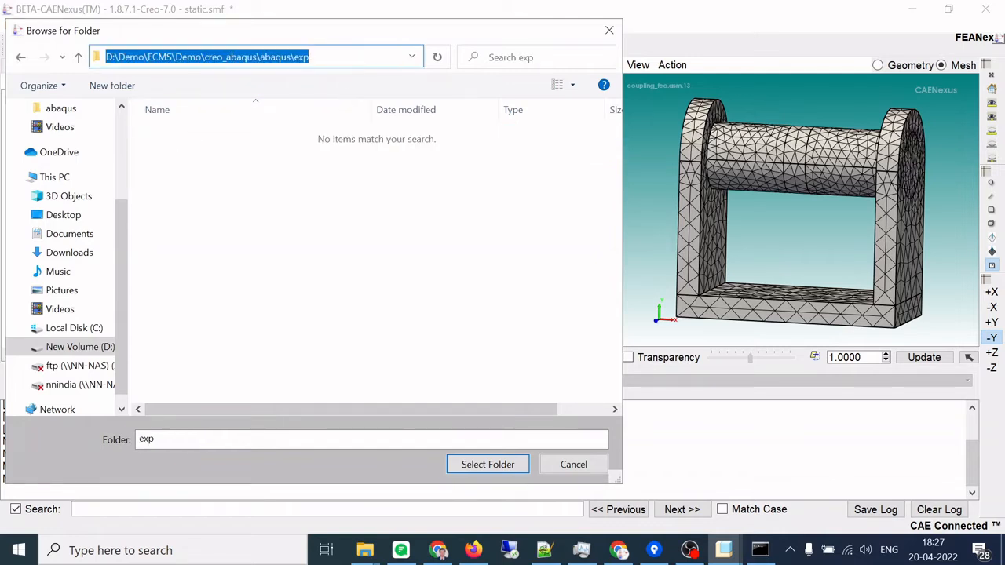
left_click(488, 464)
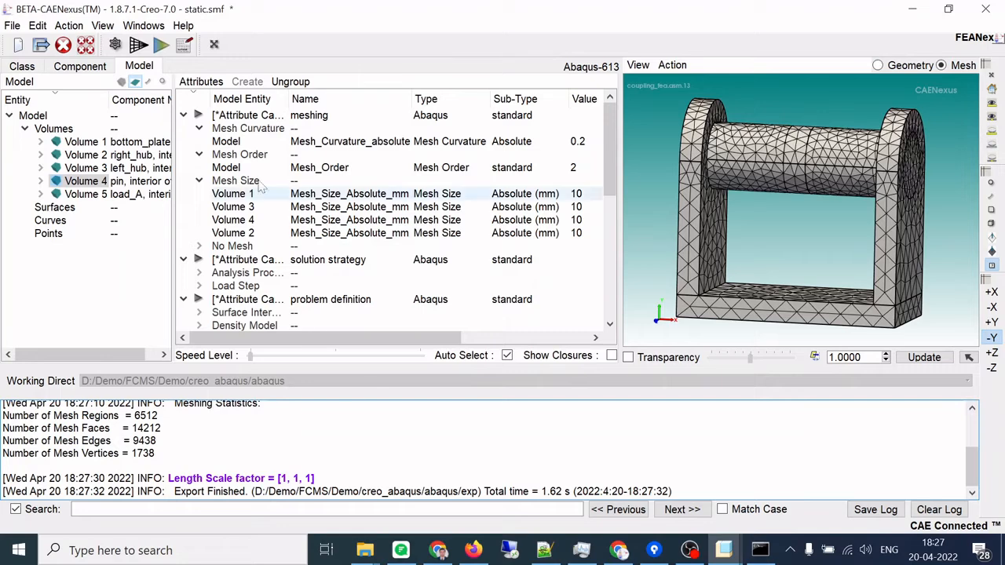
- Switch to File Explorer and go to the exported folder creo_abaqus\abaqus\exp using the copied path
scroll(276, 225, "down", 1)
scroll(276, 226, "down", 4)
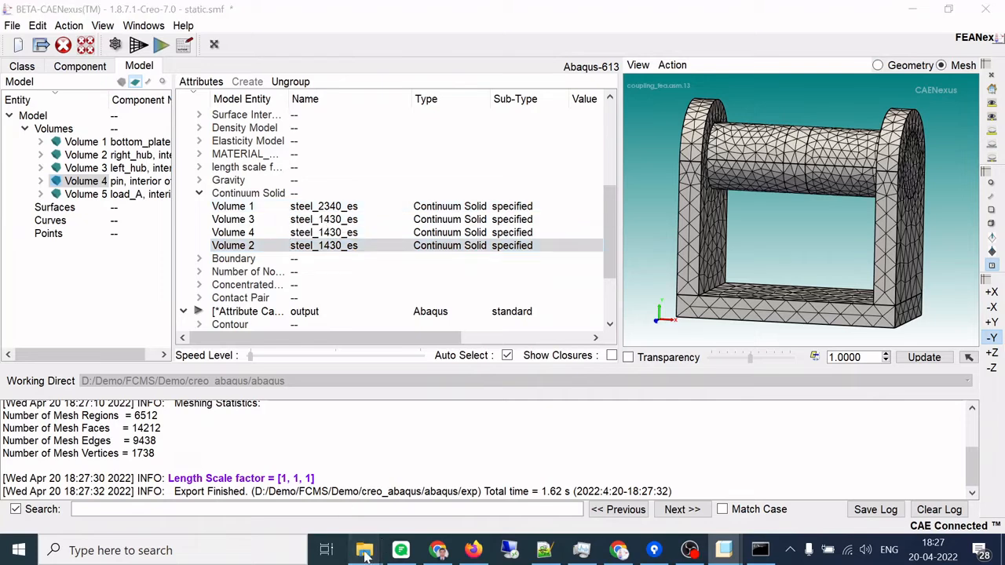
mouse_move(365, 550)
mouse_move(822, 487)
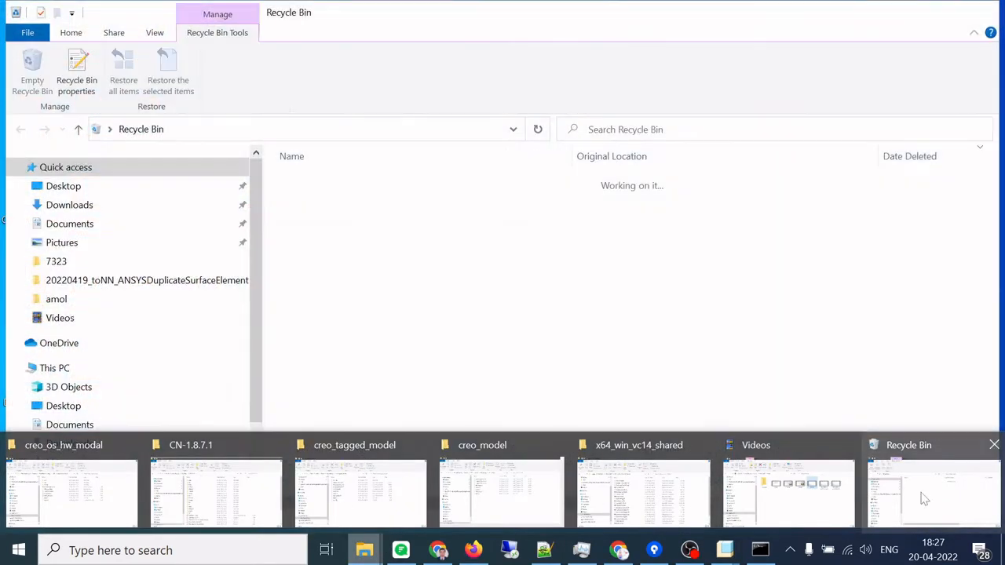
left_click(934, 491)
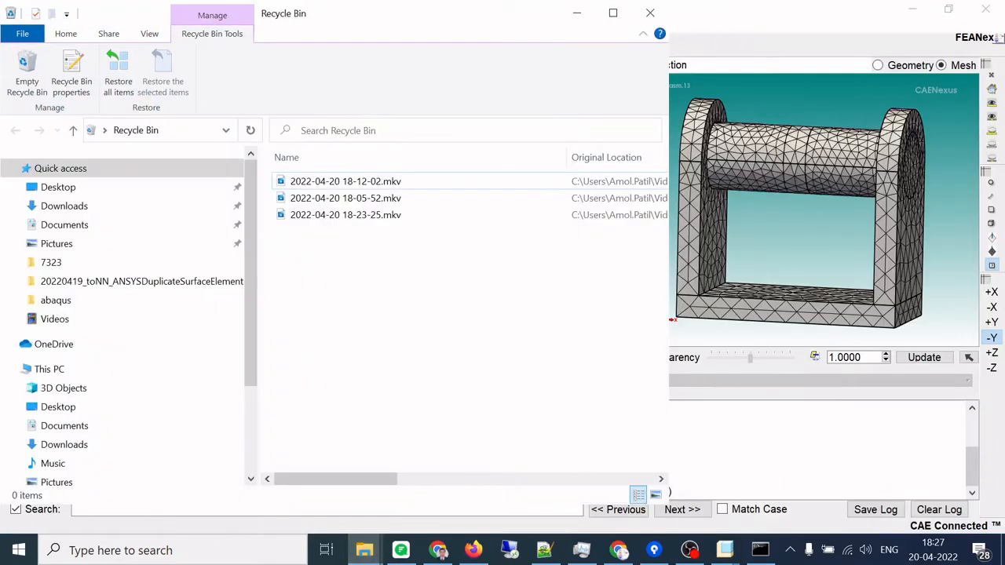
left_click(195, 136)
key("ctrl+v")
key("Return")
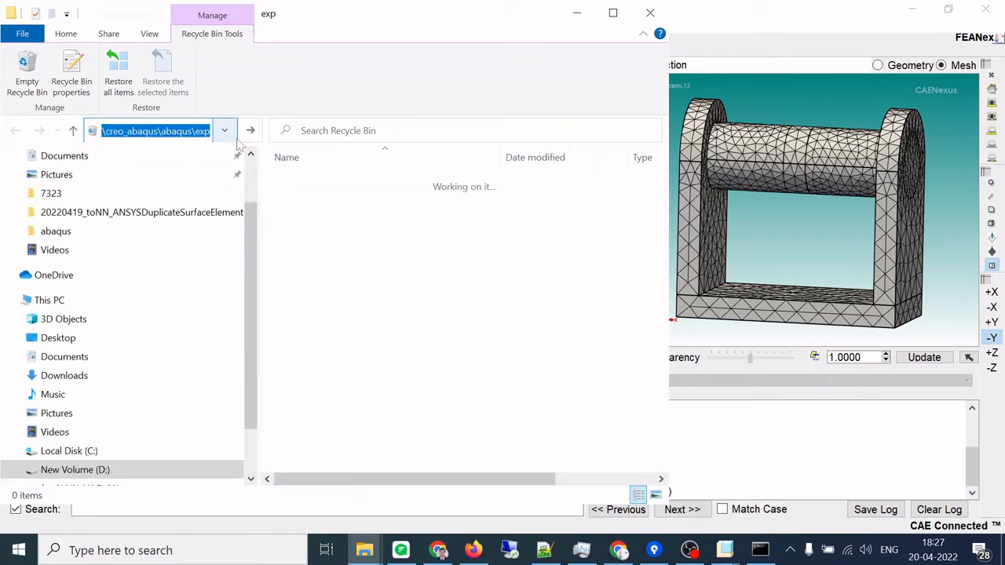
- Open exp.inp in Notepad++ and narrow the workspace folder pane to give the file more room
left_click(314, 182)
right_click(318, 185)
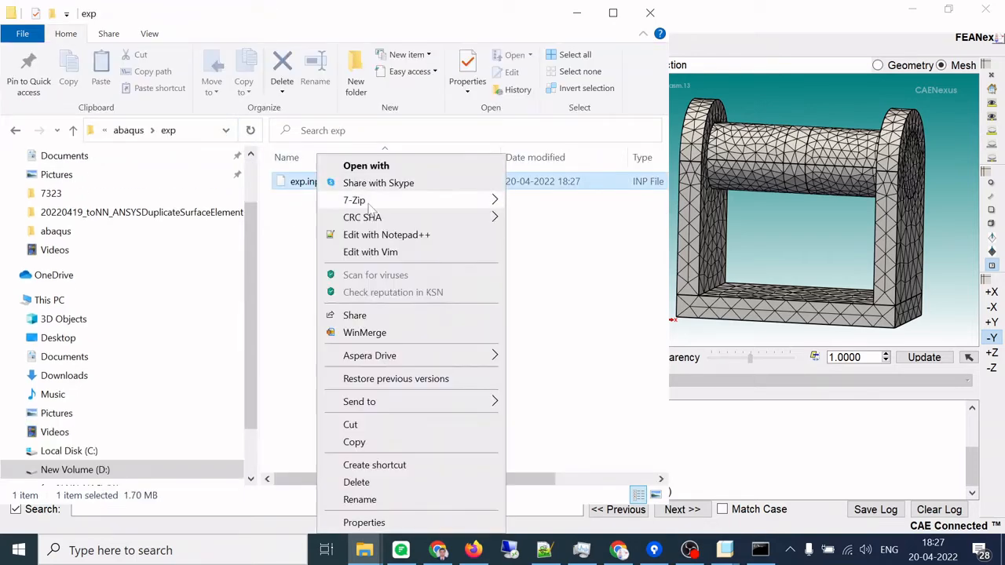
left_click(386, 232)
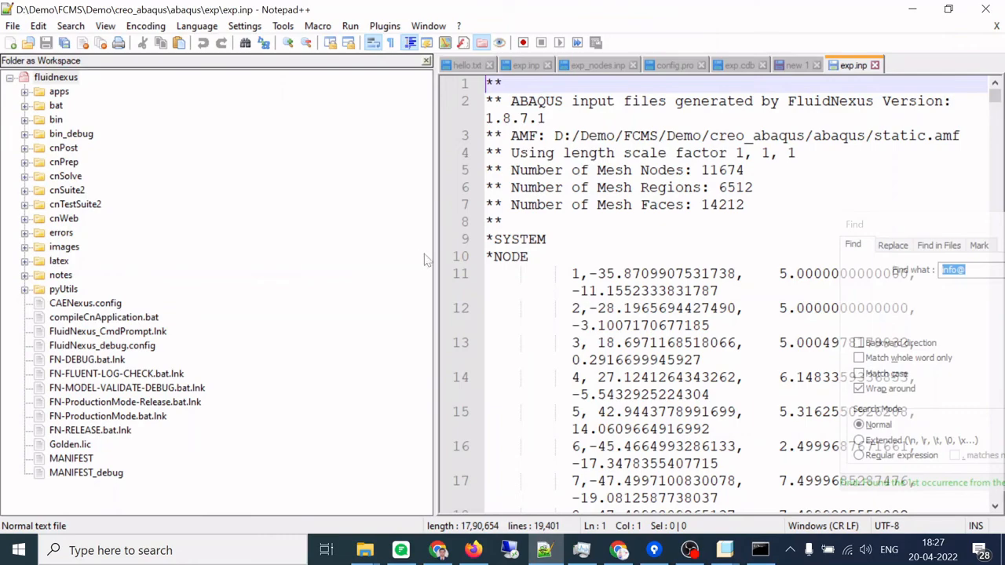
left_click_drag(424, 260, 66, 244)
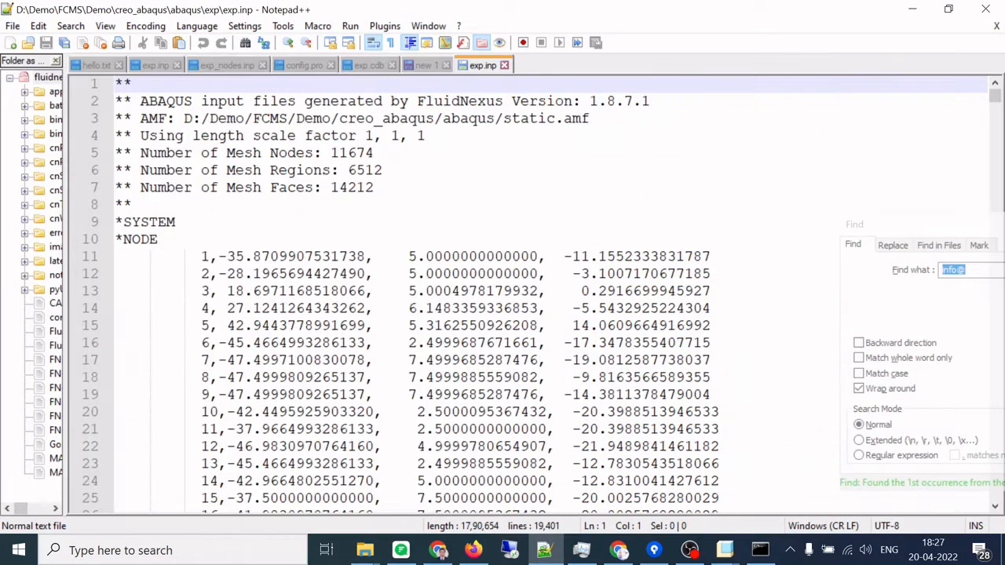
- Dismiss the Find dialog and examine the node coordinate list in exp.inp
scroll(471, 299, "down", 3)
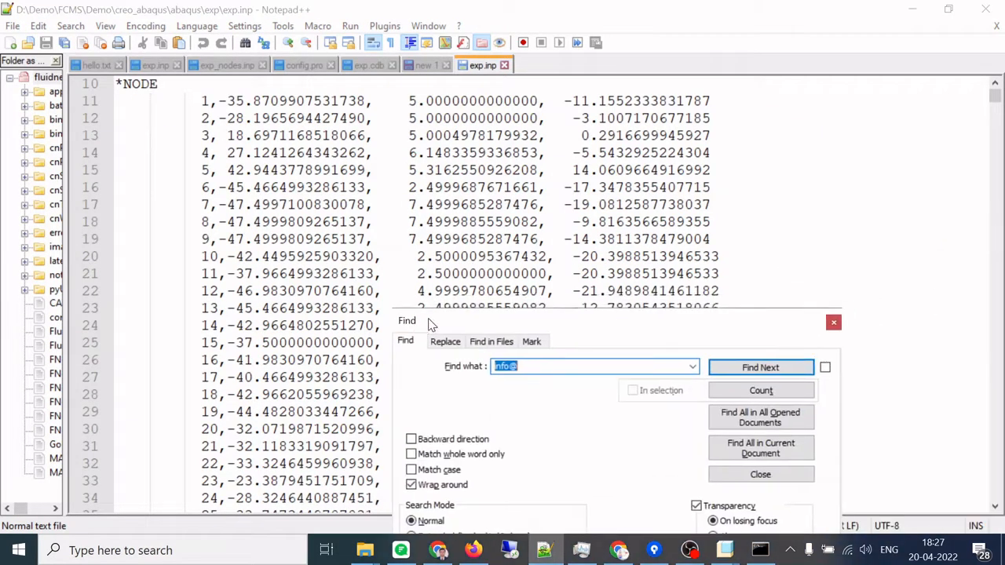
left_click(835, 321)
scroll(533, 294, "down", 13)
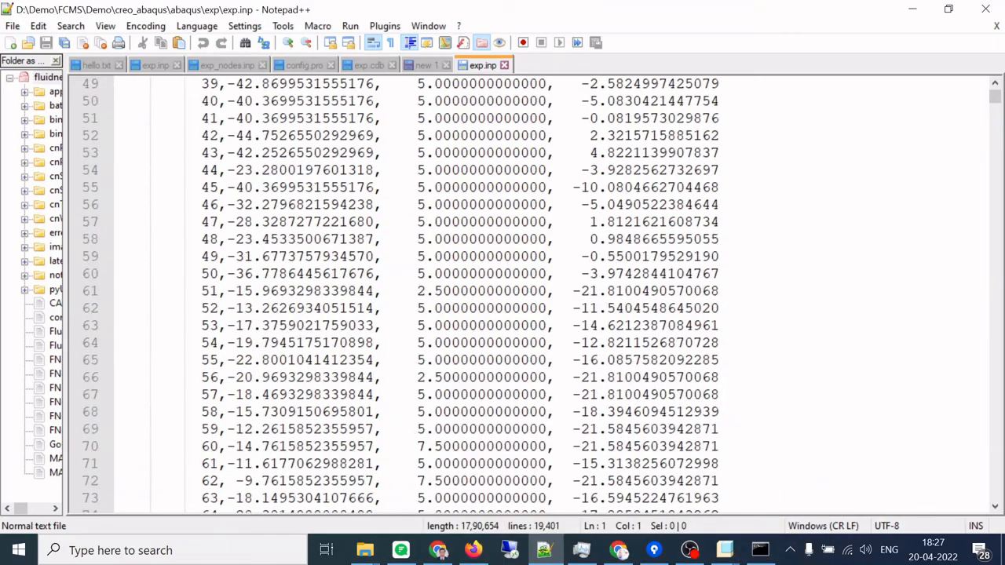
left_click_drag(995, 94, 995, 192)
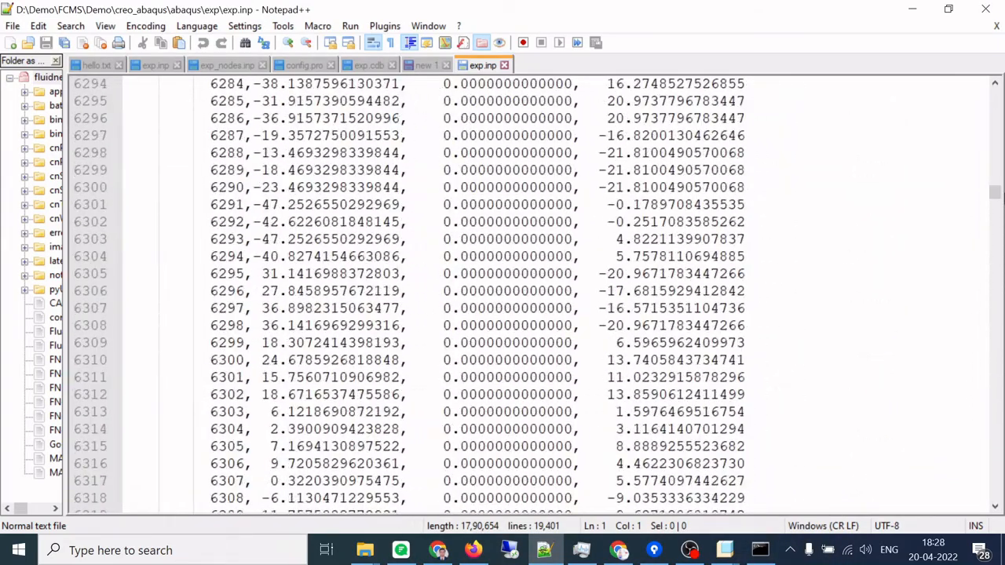
- Search exp.inp for "*" and step through the matches from the file header to the bottom_plate element set
key("ctrl+f")
type("*")
key("Return")
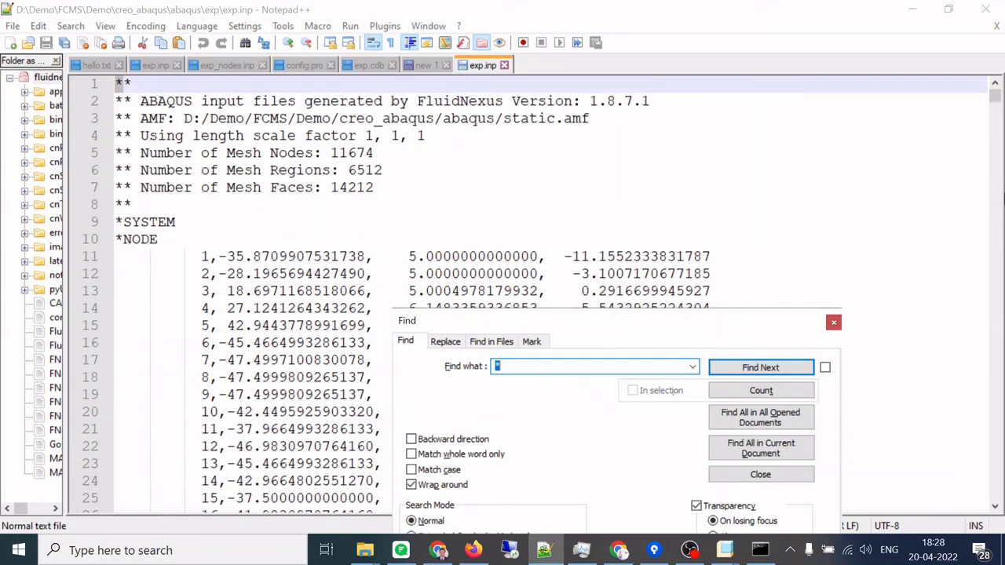
key("Return")
key("Return")
key("Return")
key("Return")
key("Return")
key("Return")
key("Return")
key("Return")
key("Return")
key("Return")
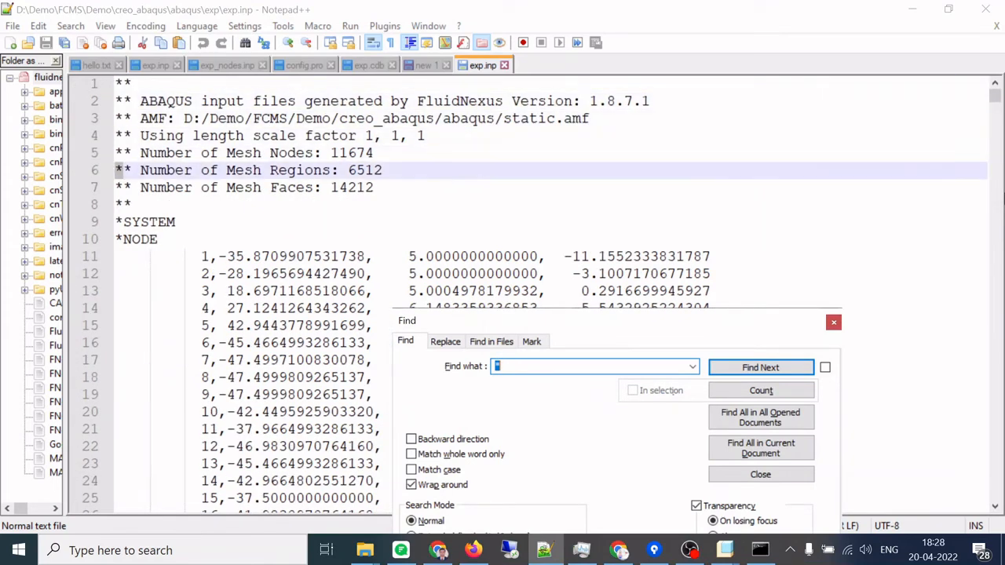
key("Return")
key("Return")
key("Return")
key("Return")
key("Return")
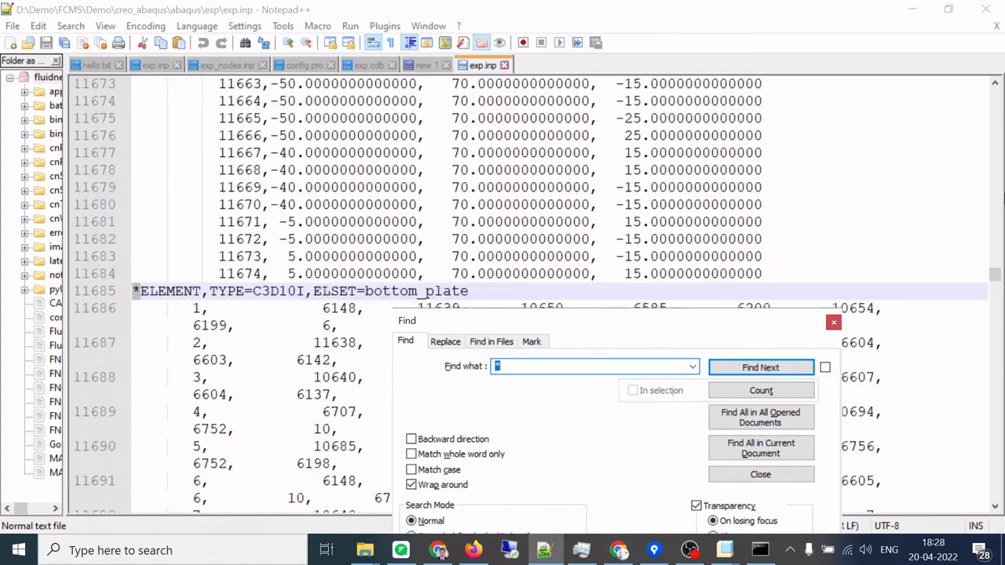
- Step through the further "*" matches to examine the right_hub element set, the steel material definitions and the solid sections
key("Return")
key("Return")
key("Return")
key("Return")
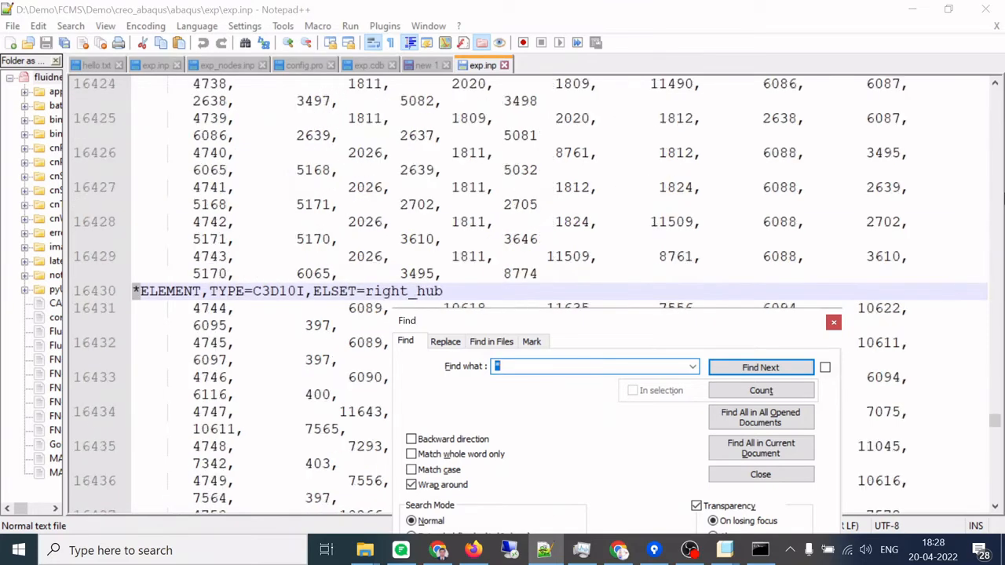
key("Return")
key("Return")
key("Return")
key("Return")
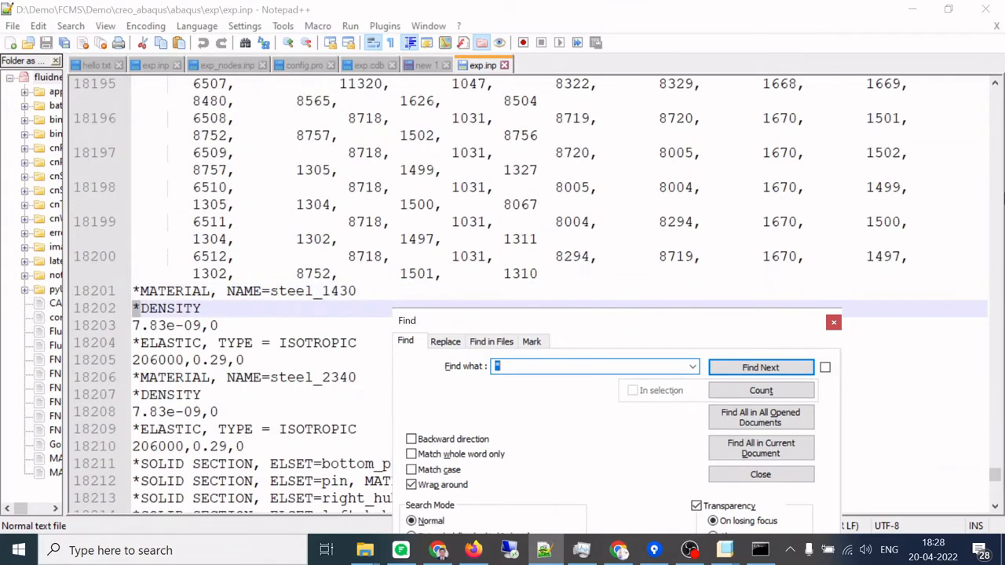
key("Return")
key("Return")
key("Return")
key("Return")
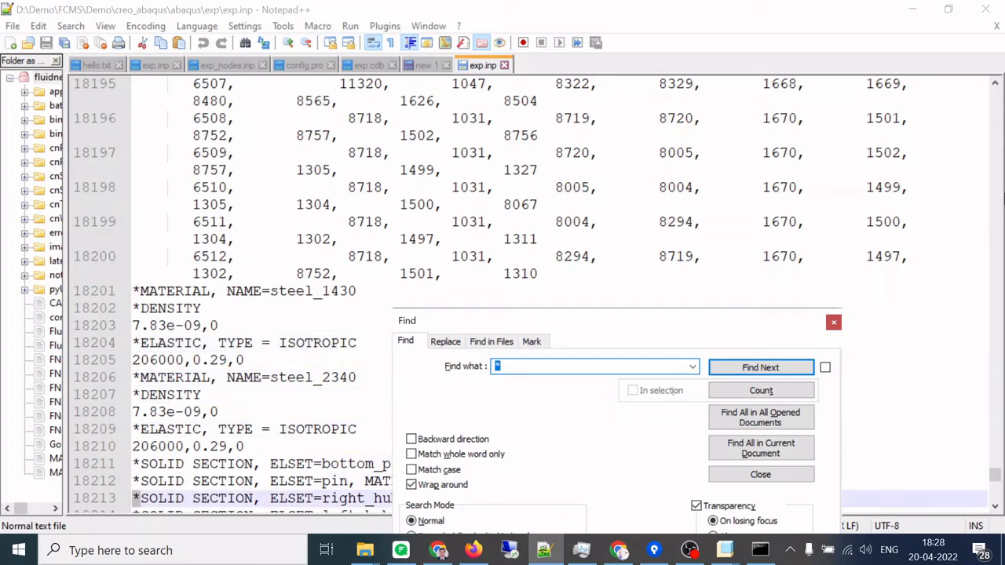
- Move the Find dialog off the text, follow the matches to the surface interaction definition, and minimize the editor and folder windows
left_click_drag(676, 330, 840, 174)
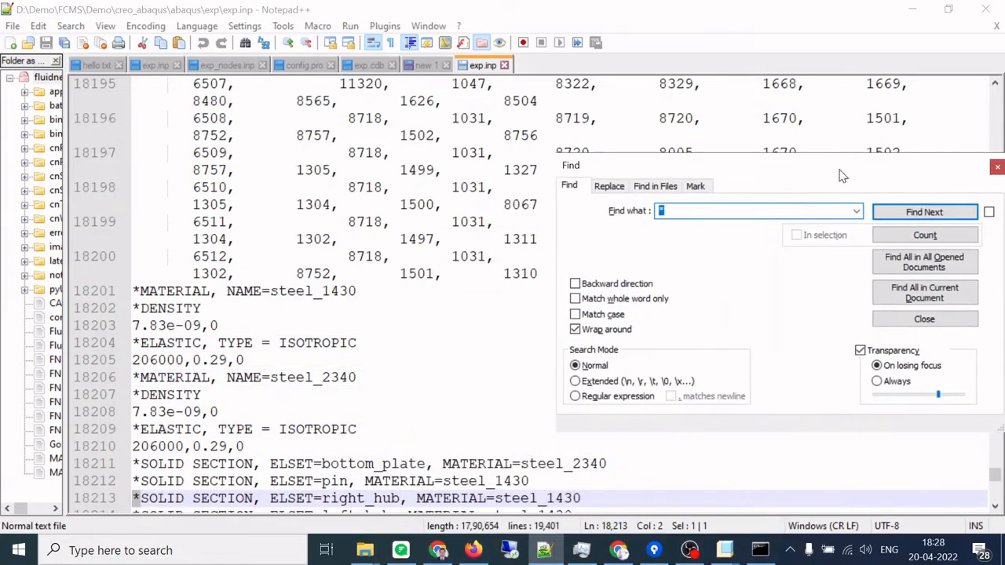
left_click(920, 213)
left_click(921, 213)
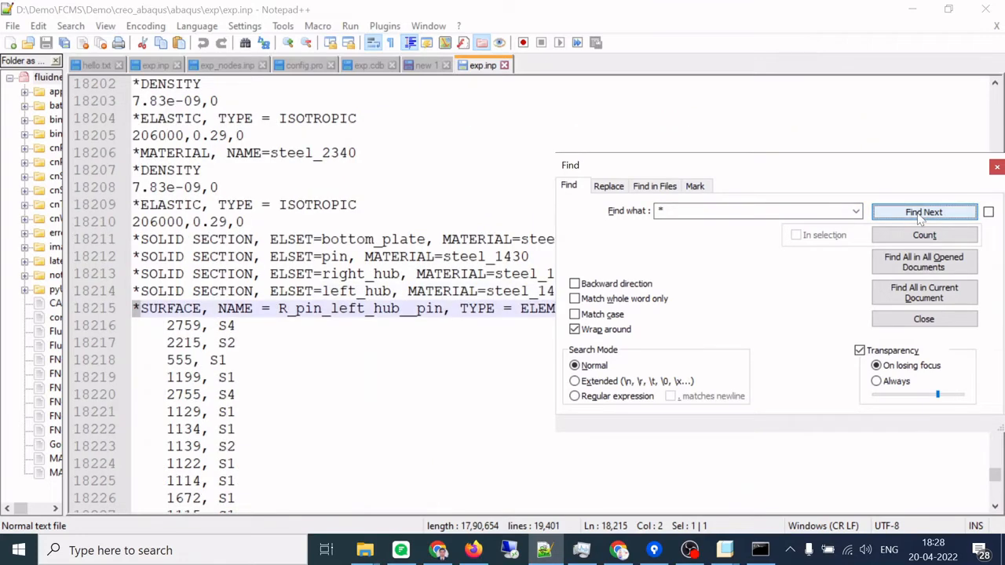
left_click(920, 214)
left_click(920, 213)
left_click(920, 214)
left_click(920, 214)
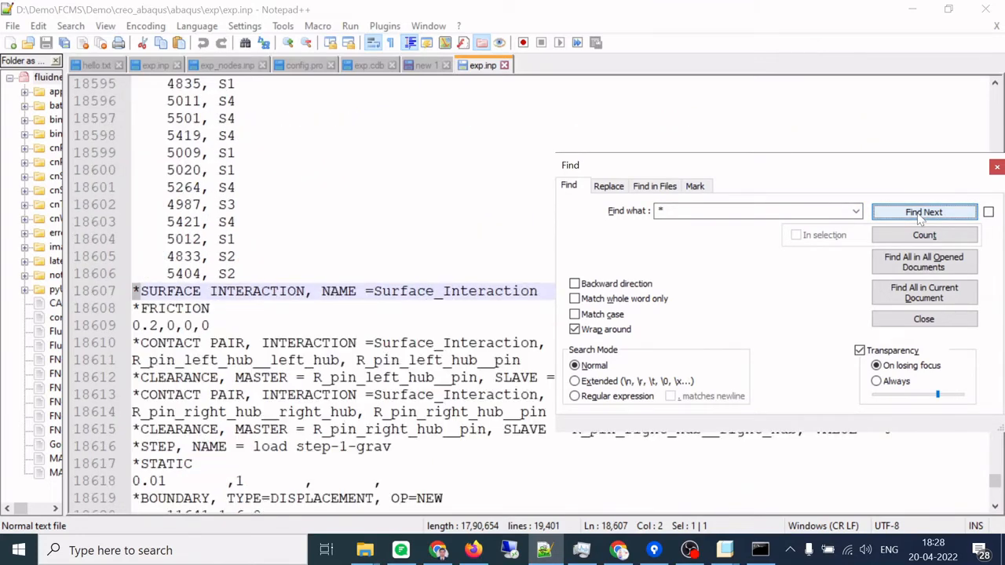
left_click(911, 10)
left_click(577, 13)
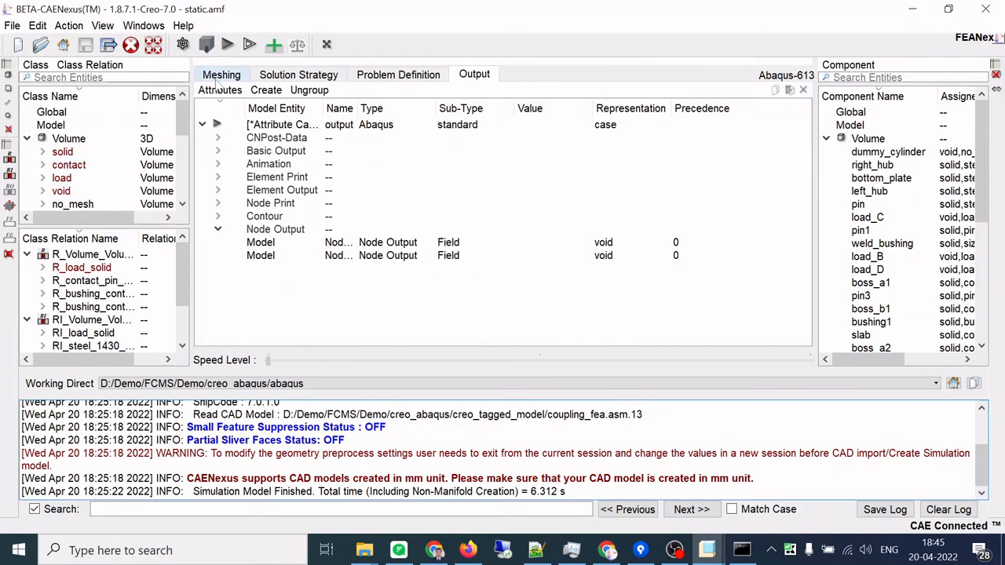
- Examine the solution strategy attributes of static.amf, expand the load volume class and select the solid class
left_click(292, 80)
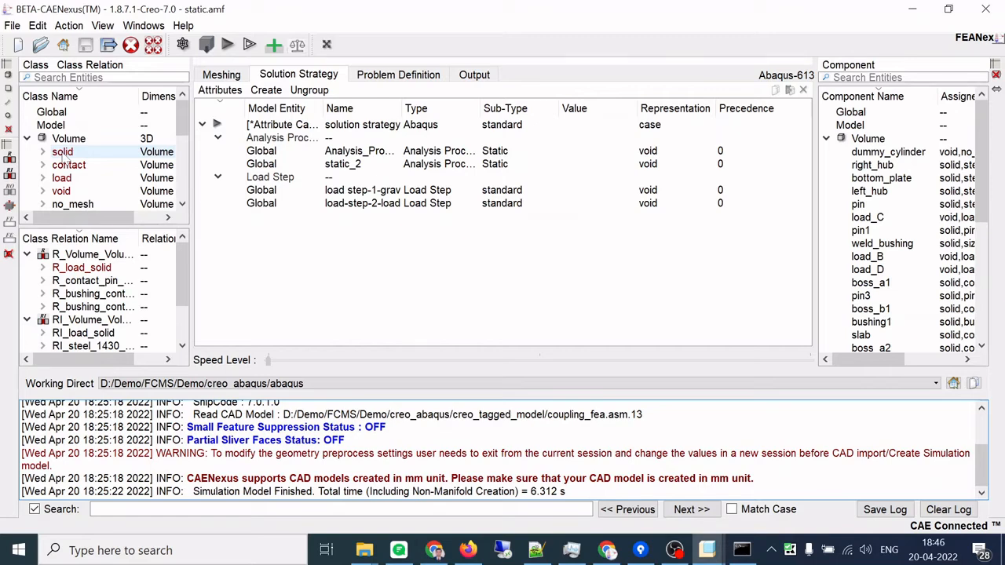
left_click(42, 177)
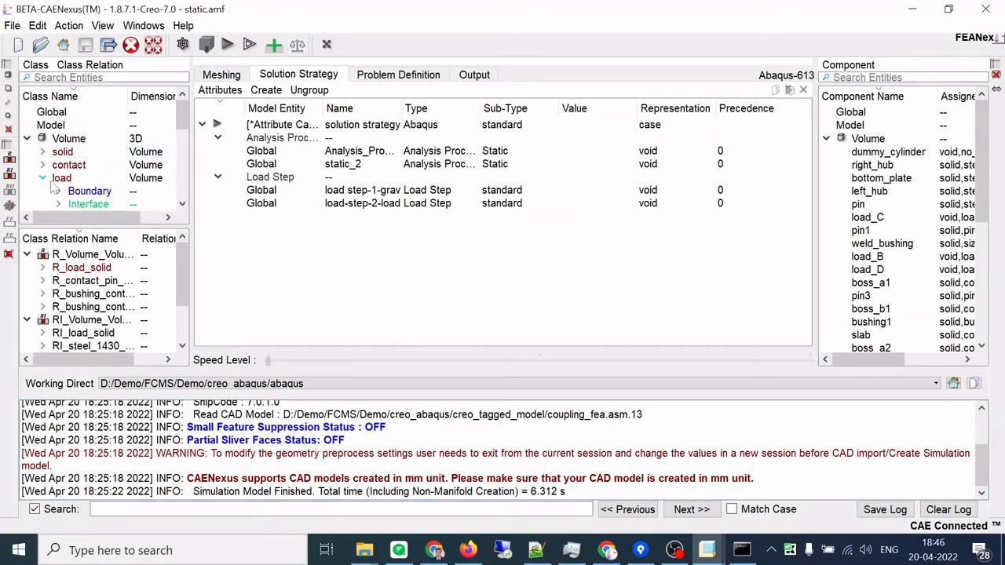
left_click(63, 152)
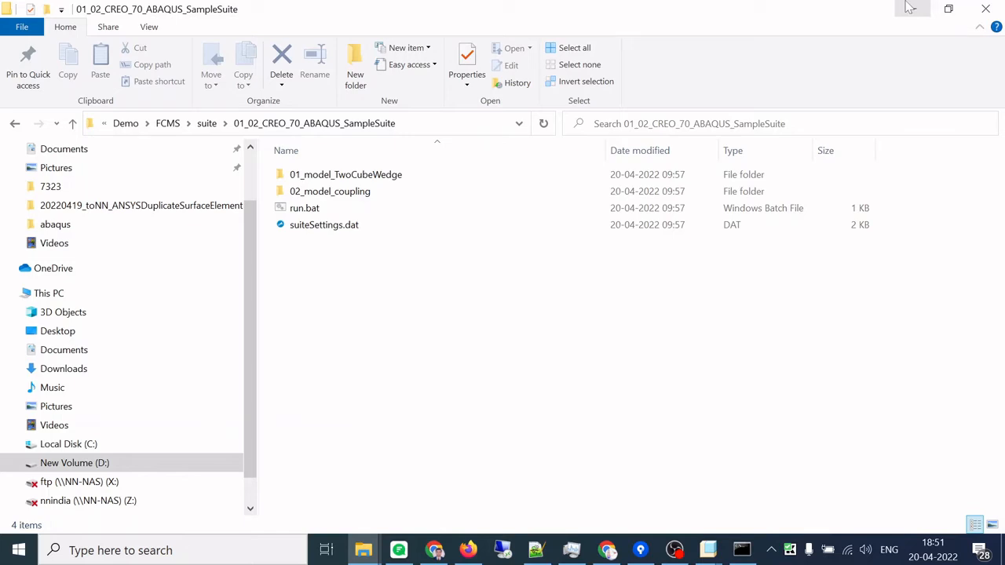
- Open the 01_model_TwoCubeWedge folder of the Abaqus sample suite in File Explorer to examine its files
double_click(372, 177)
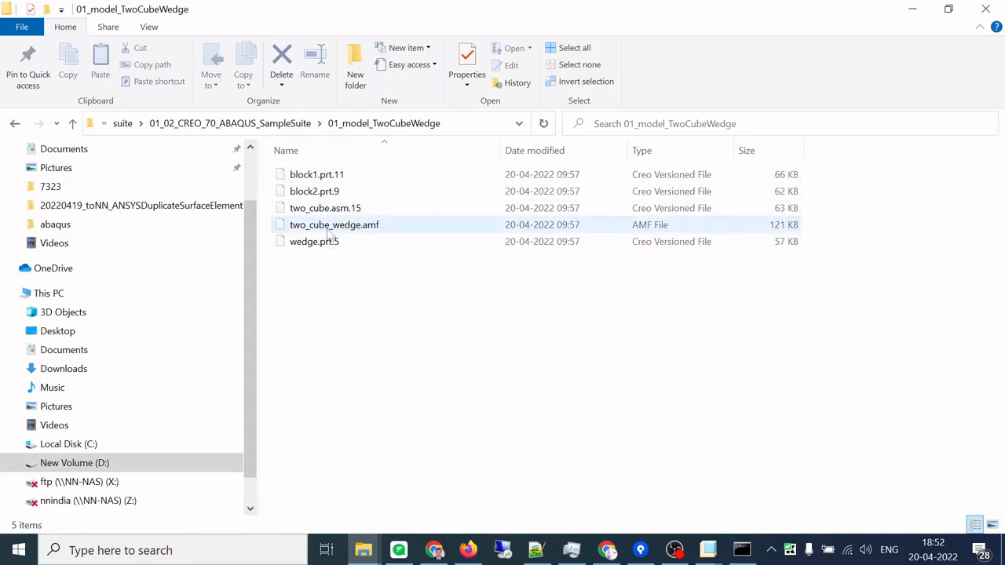
- Return to the 01_02_CREO_70_ABAQUS_SampleSuite folder and open suiteSettings.dat in Notepad++
left_click(230, 123)
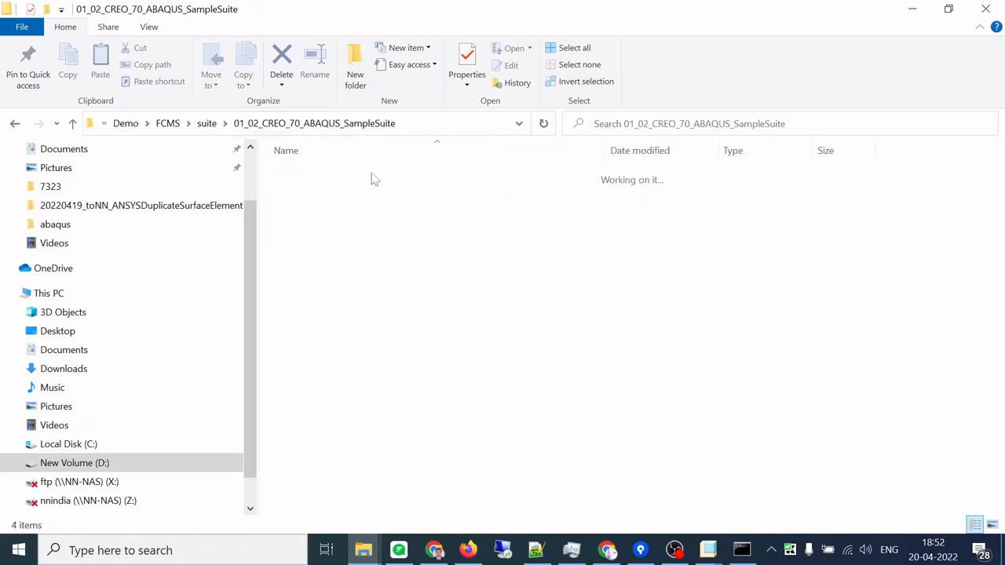
right_click(330, 227)
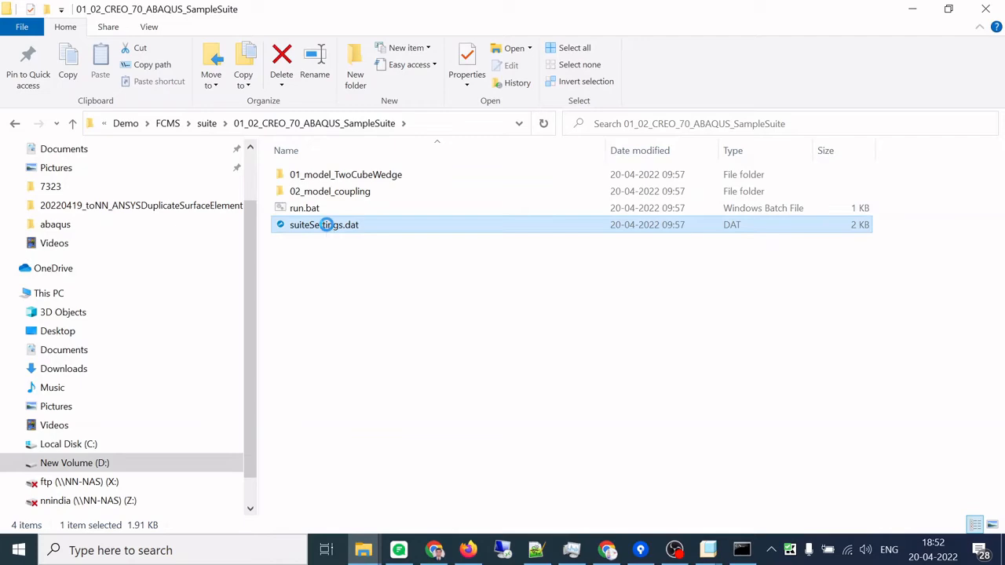
left_click(397, 217)
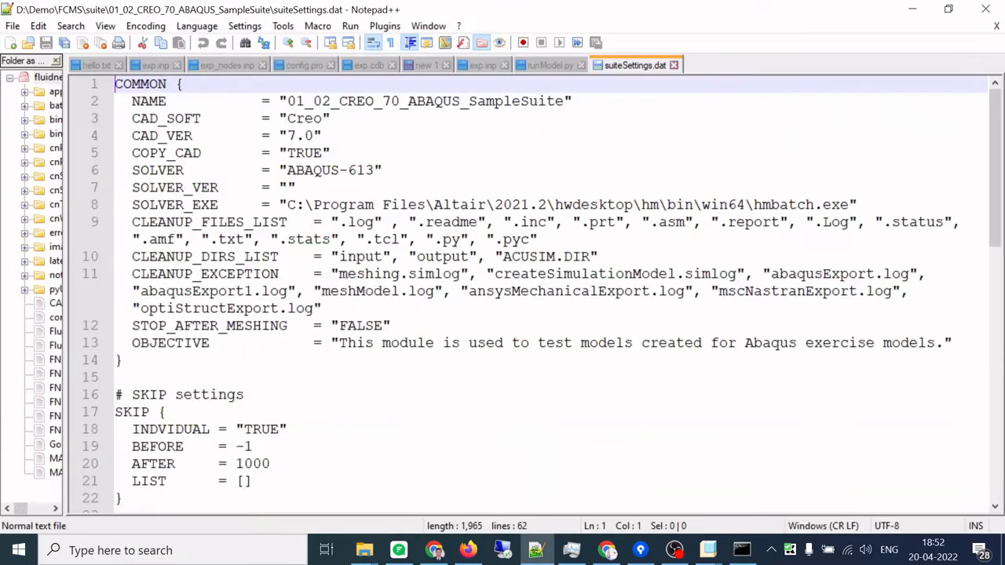
- Examine the model definitions in suiteSettings.dat, highlighting the AMF and geometry names of 01_model_TwoCubeWedge, and minimize the editor
scroll(534, 290, "down", 9)
scroll(534, 291, "down", 2)
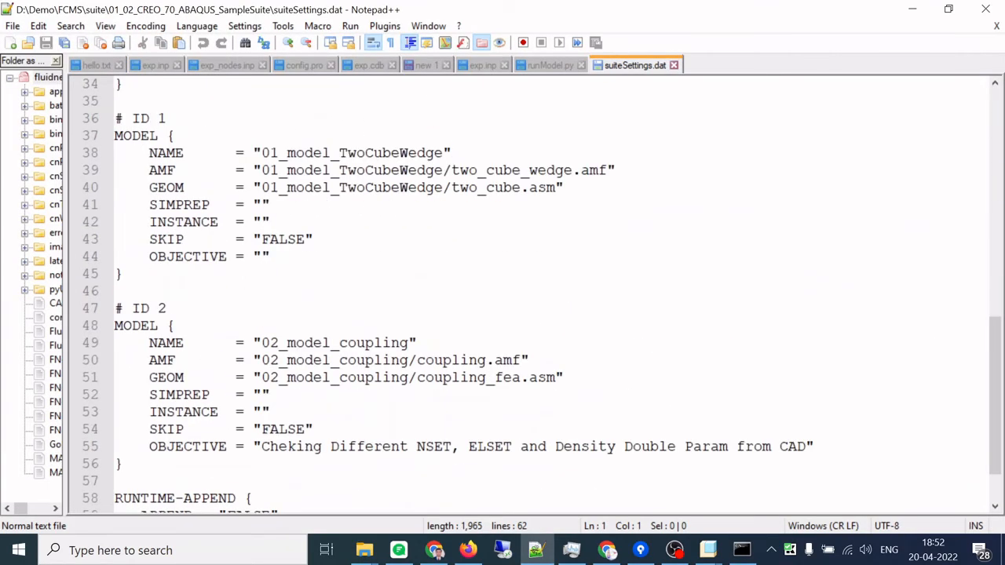
double_click(370, 155)
double_click(502, 170)
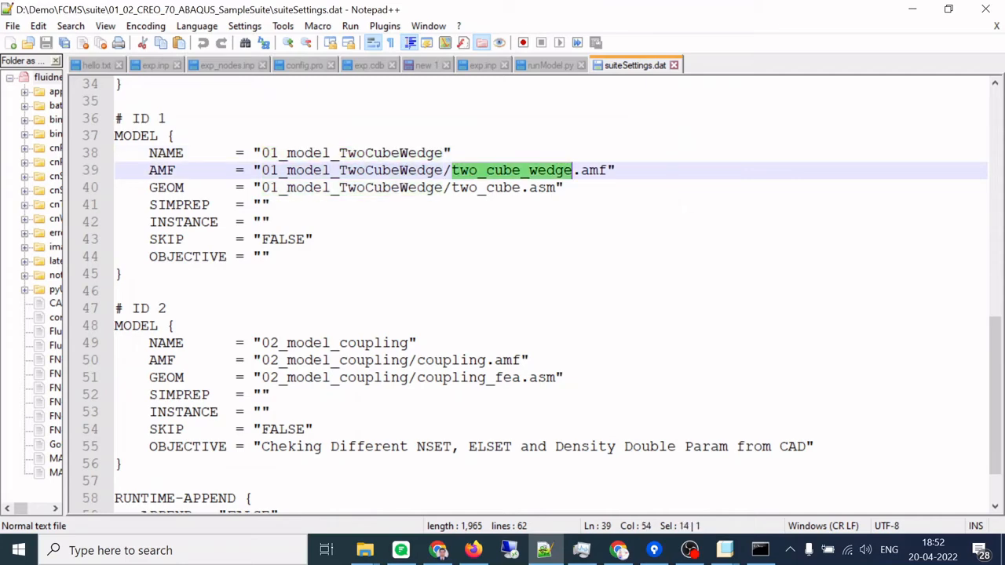
double_click(486, 187)
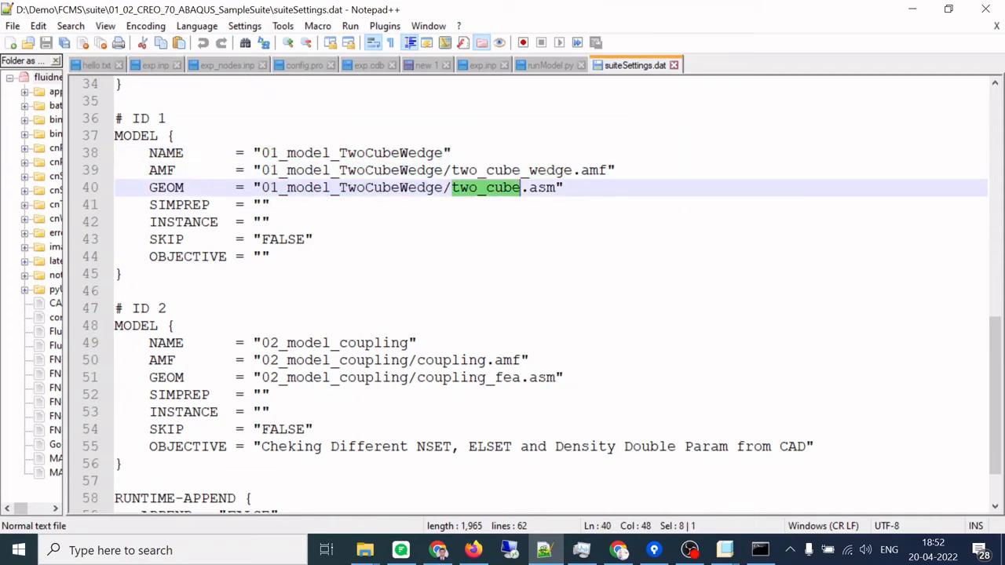
scroll(485, 187, "down", 1)
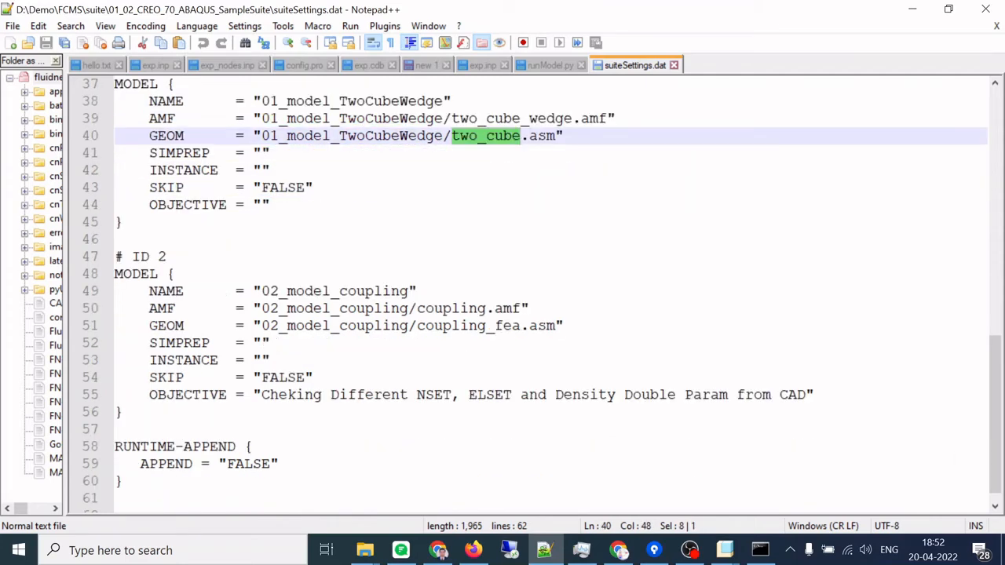
left_click(919, 11)
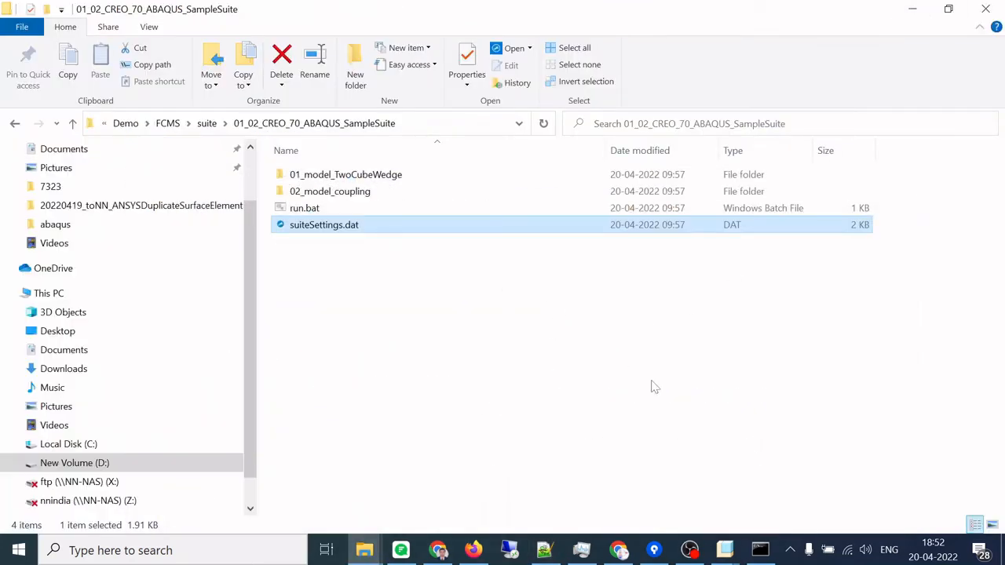
- Launch CAENexus-1.8.7.1-commandPrompt from the CN-1.8.7.1 folder, minimize that folder and move the prompt off the suite folder's path
left_click(350, 547)
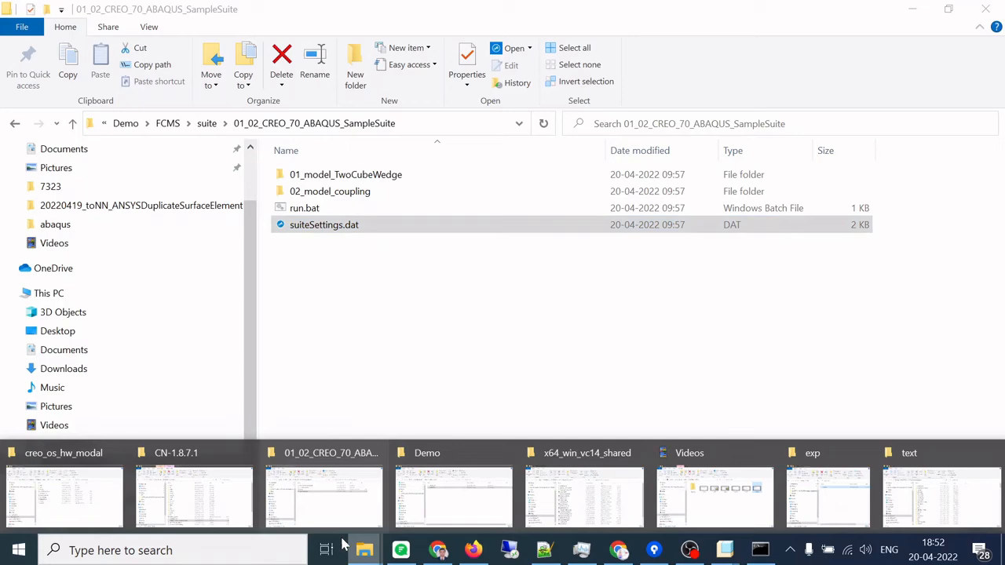
left_click(206, 503)
double_click(357, 477)
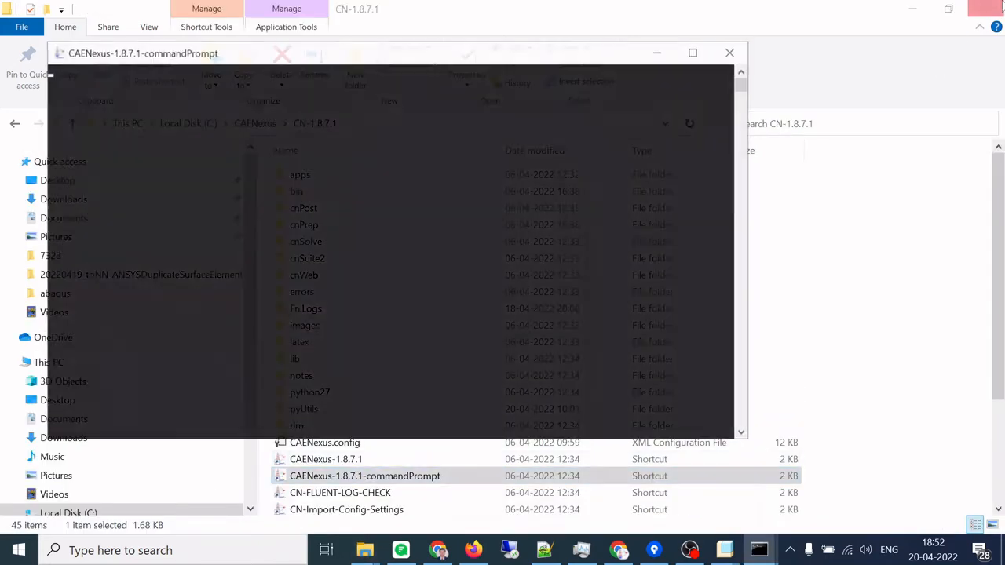
left_click(913, 10)
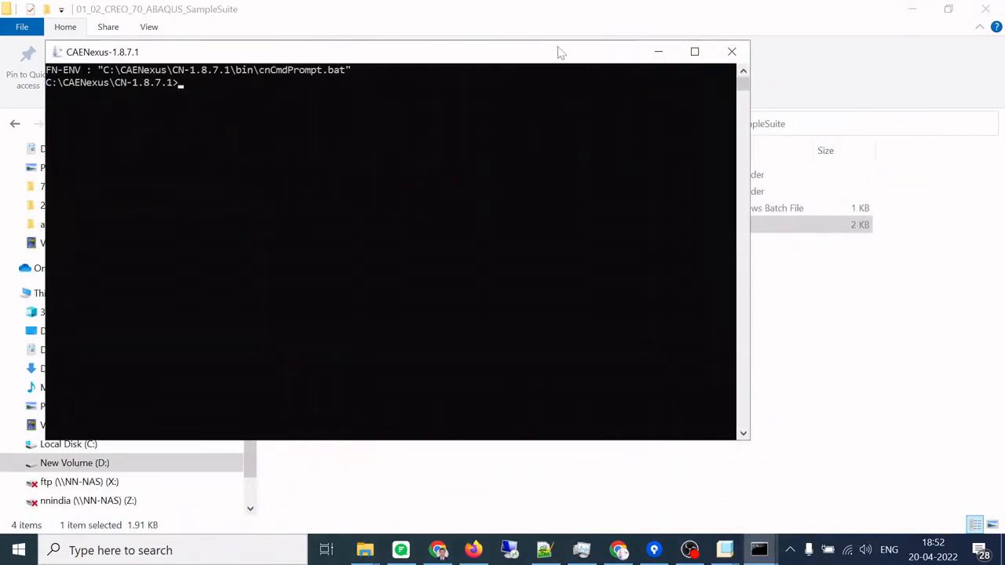
left_click_drag(558, 50, 824, 174)
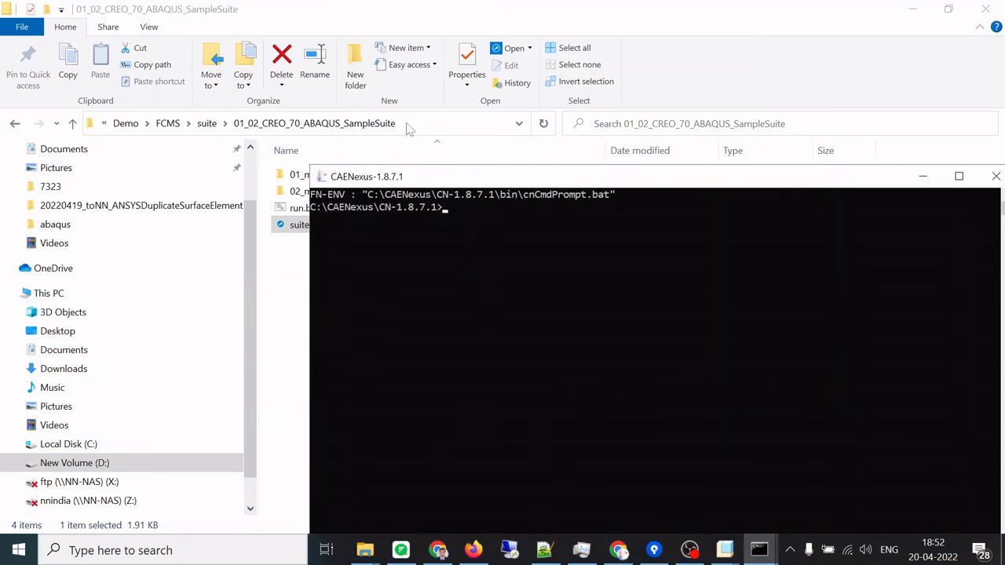
- Copy the suite folder's path and change the command prompt's directory to D:\Demo\FCMS\suite\01_02_CREO_70_ABAQUS_SampleSuite on drive D:
left_click(406, 124)
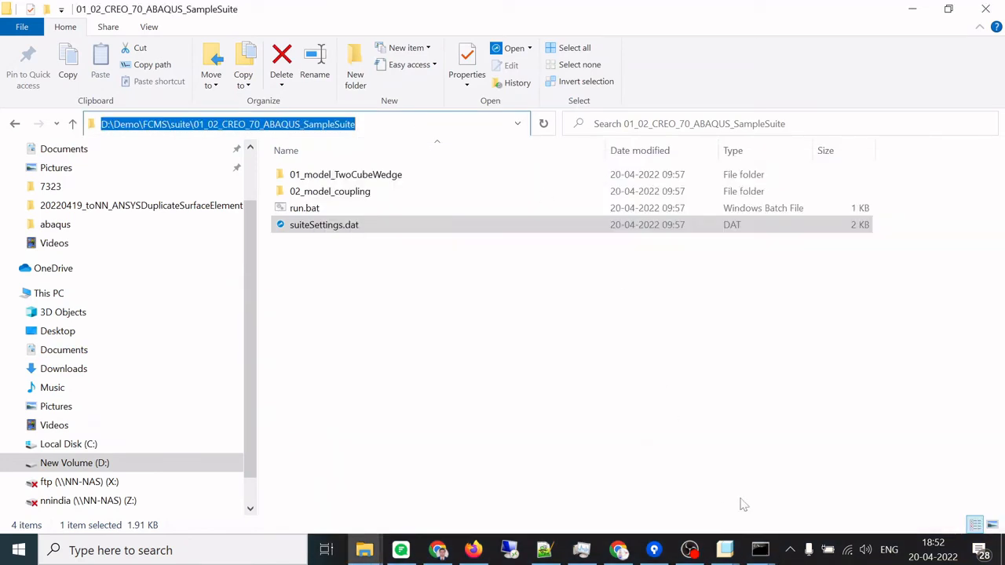
left_click(760, 549)
left_click(843, 486)
type("cd")
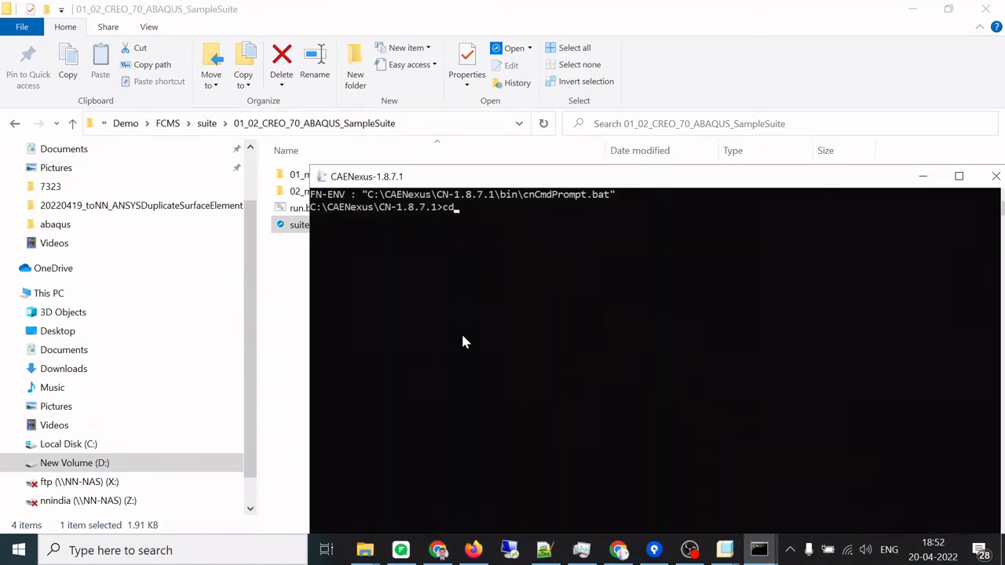
type("D:\\Demo\\FCMS\\suite\\01_02_CREO_70_ABAQUS_SampleSuite")
key("Return")
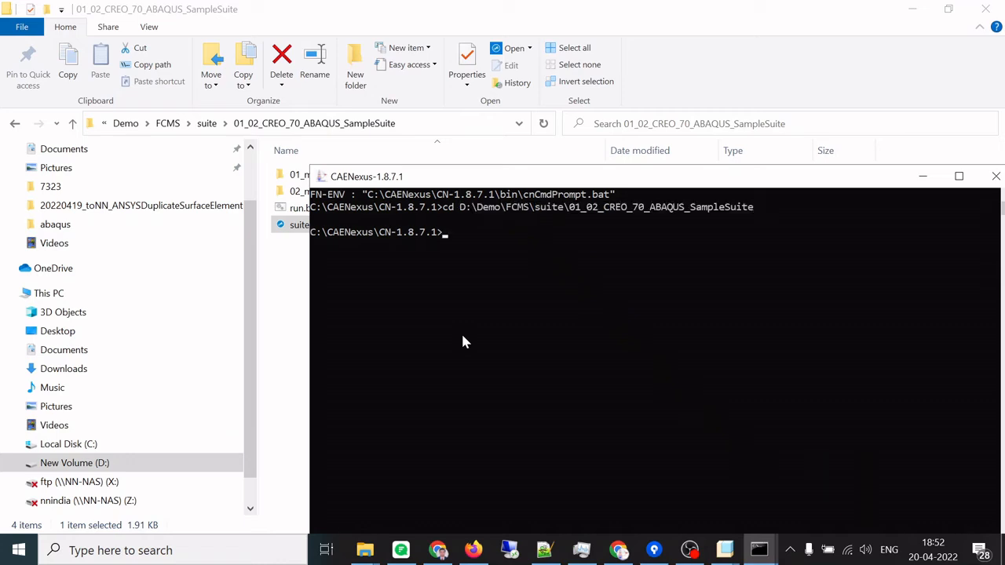
type("D:")
key("Return")
- Execute run.bat in the command prompt and move the prompt window up to show its output
type("r")
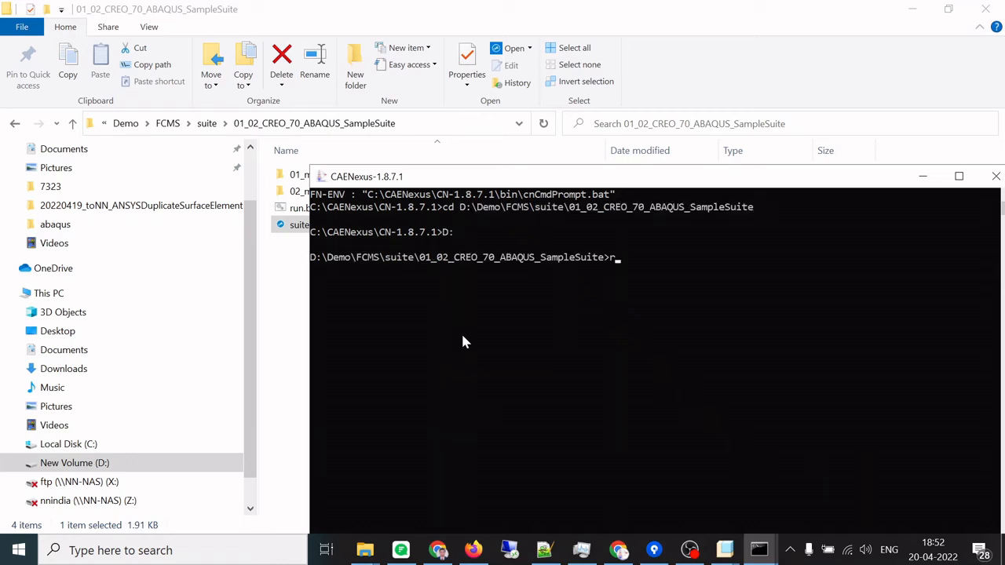
key("Tab")
key("Return")
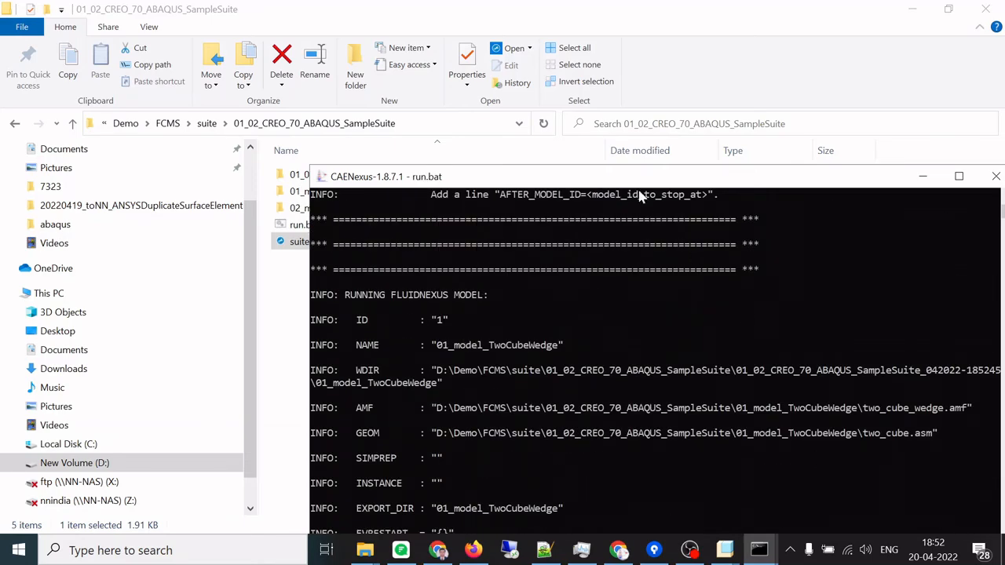
left_click_drag(636, 178, 634, 105)
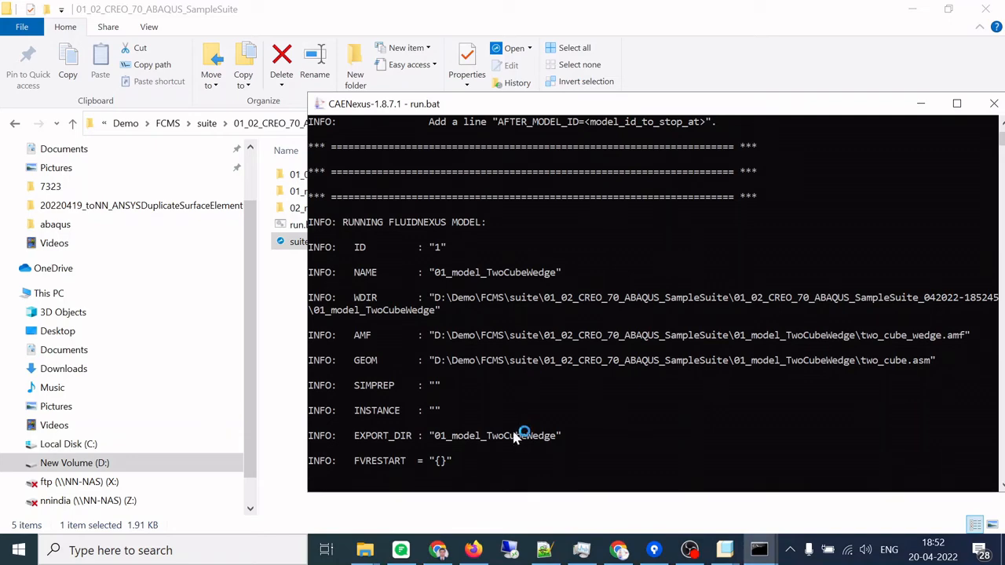
- Switch to runModel.py in Notepad++ and examine the loadCadModel and createSimulationModel calls
left_click(547, 557)
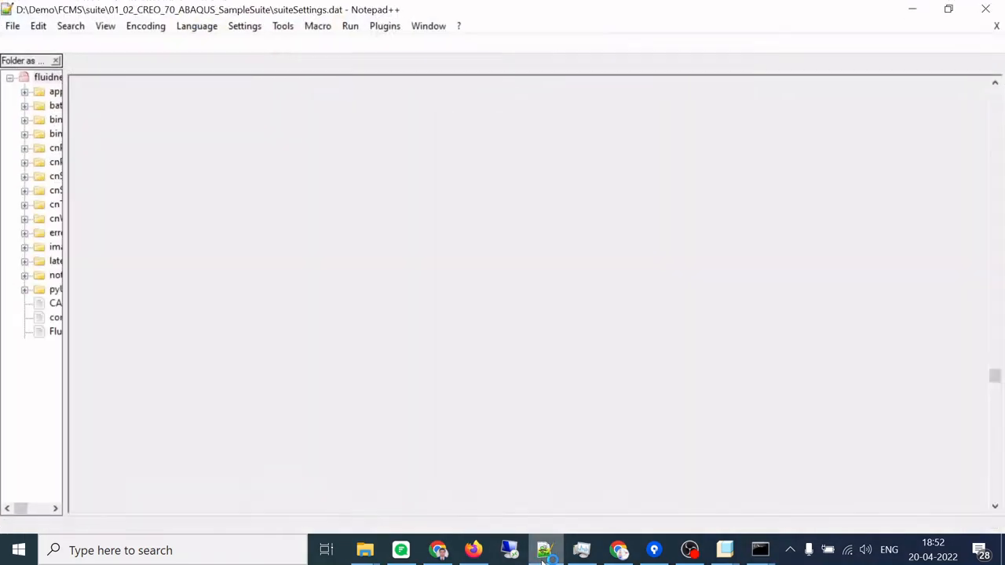
left_click(541, 66)
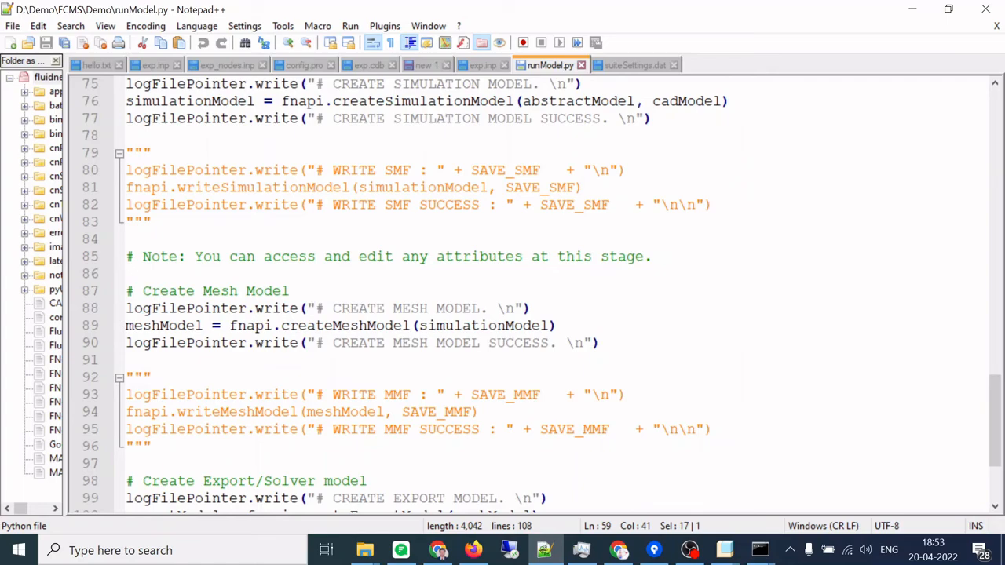
scroll(526, 294, "down", 1)
scroll(526, 294, "up", 8)
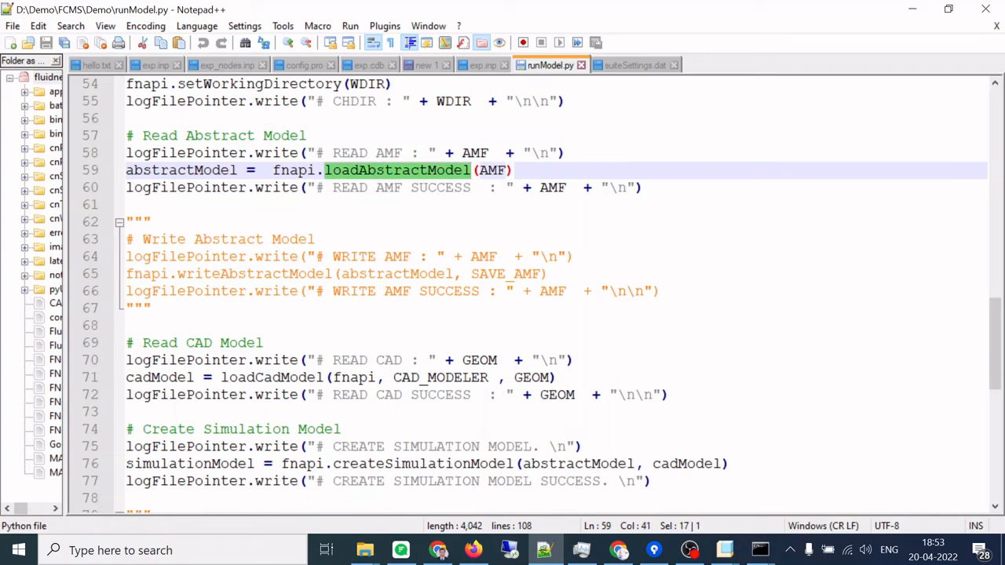
left_click(281, 377)
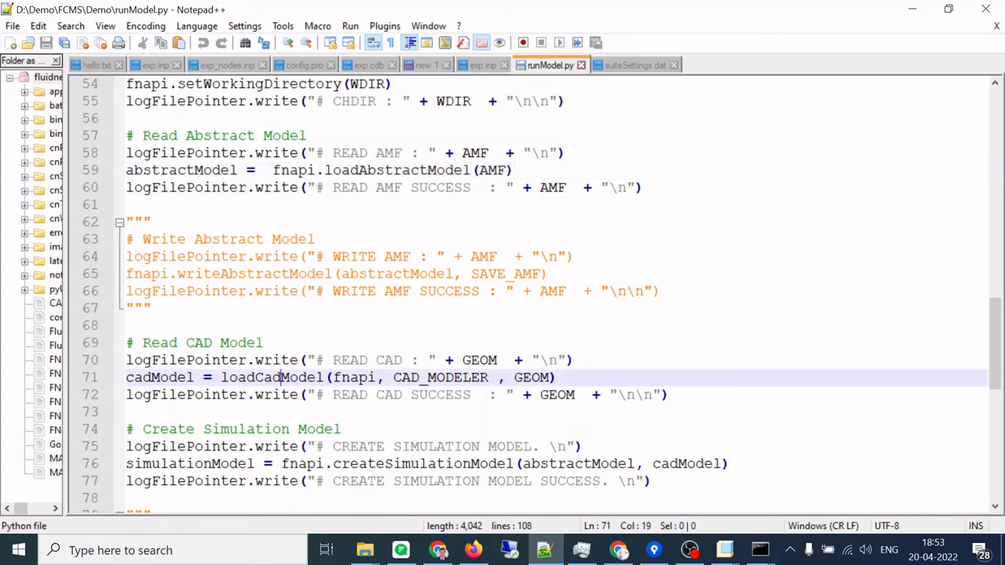
double_click(281, 378)
scroll(503, 299, "down", 2)
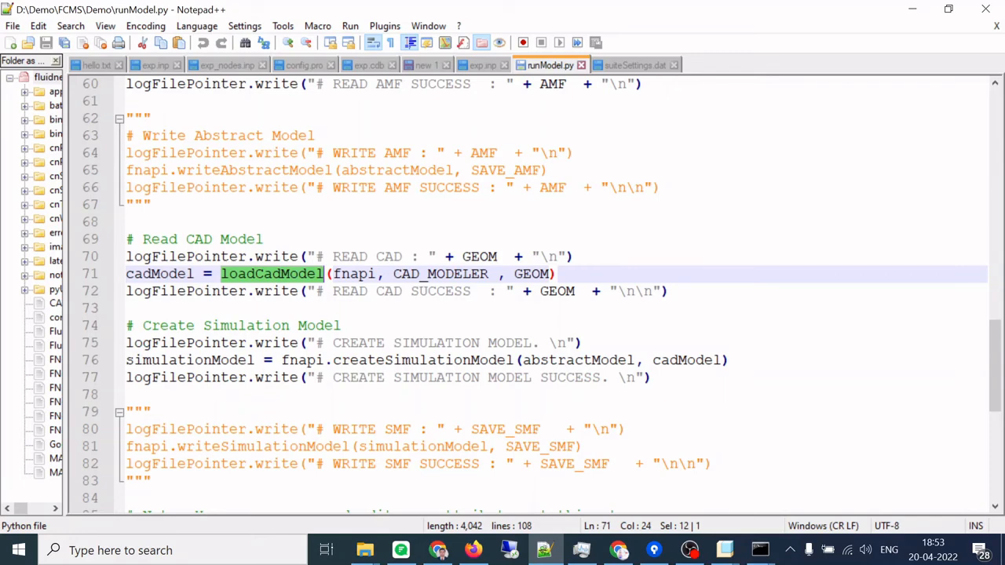
double_click(426, 361)
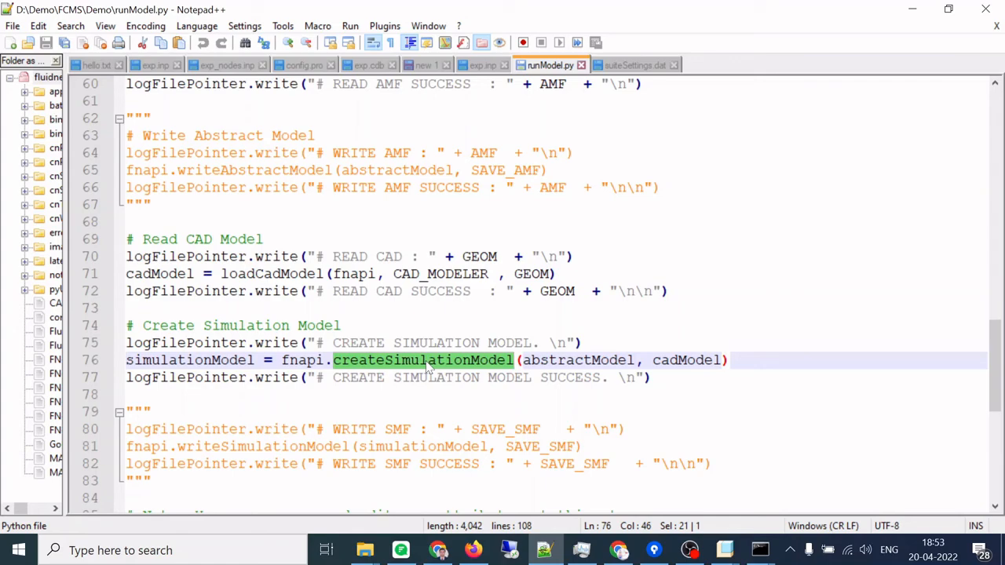
- Examine the createMeshModel and createExportModel calls in runModel.py, and minimize the editor
scroll(428, 367, "down", 3)
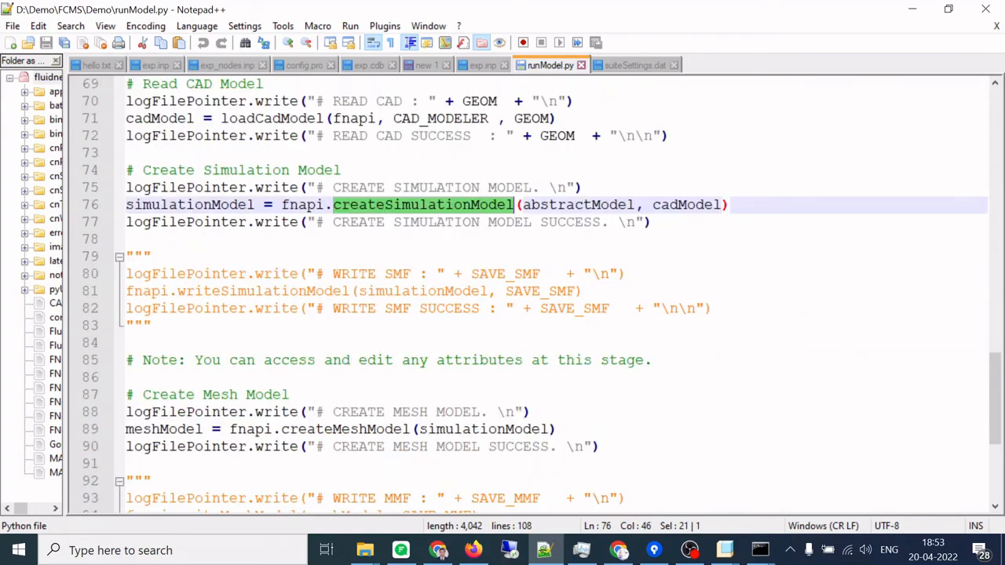
left_click(333, 429)
double_click(333, 430)
scroll(335, 429, "down", 4)
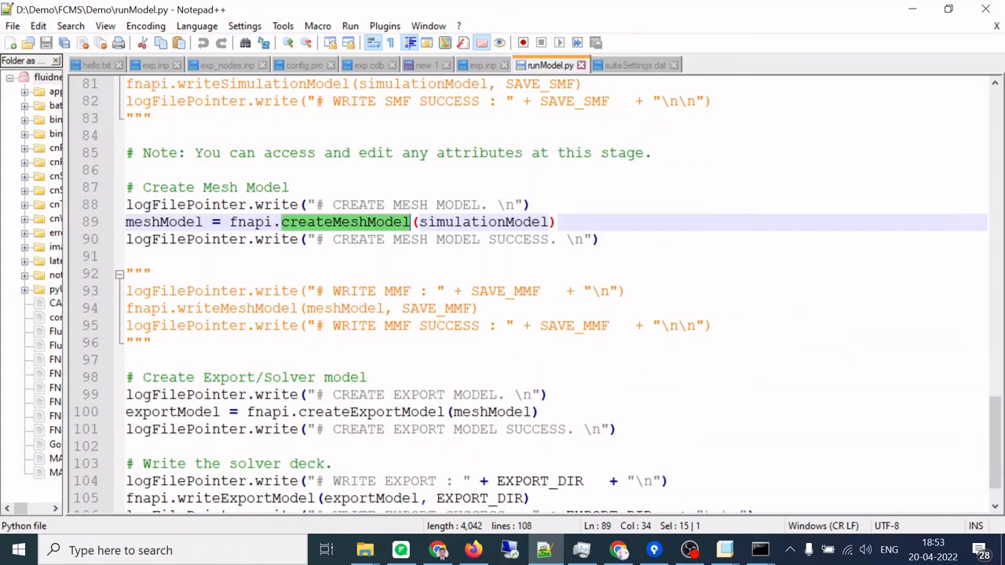
double_click(335, 412)
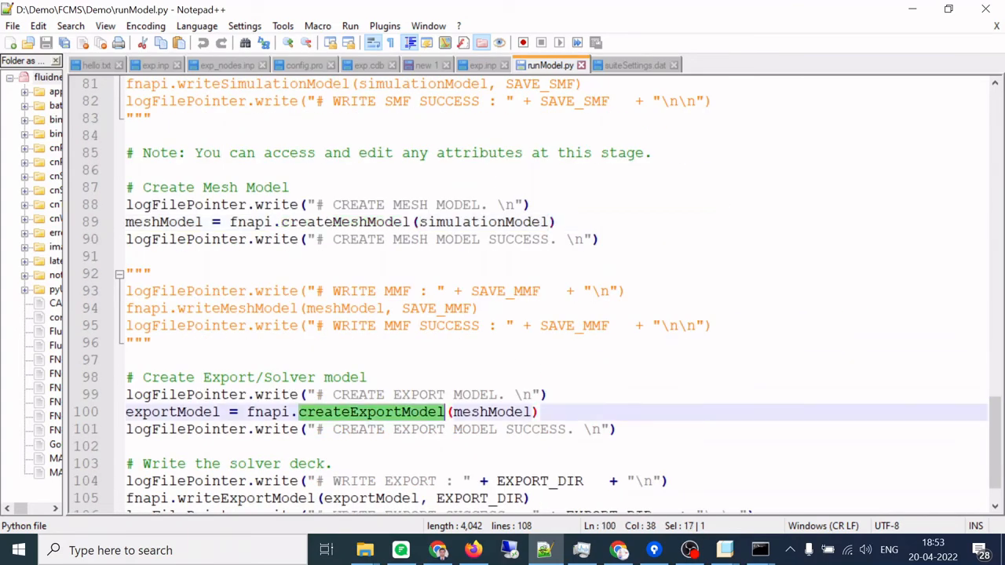
left_click(912, 9)
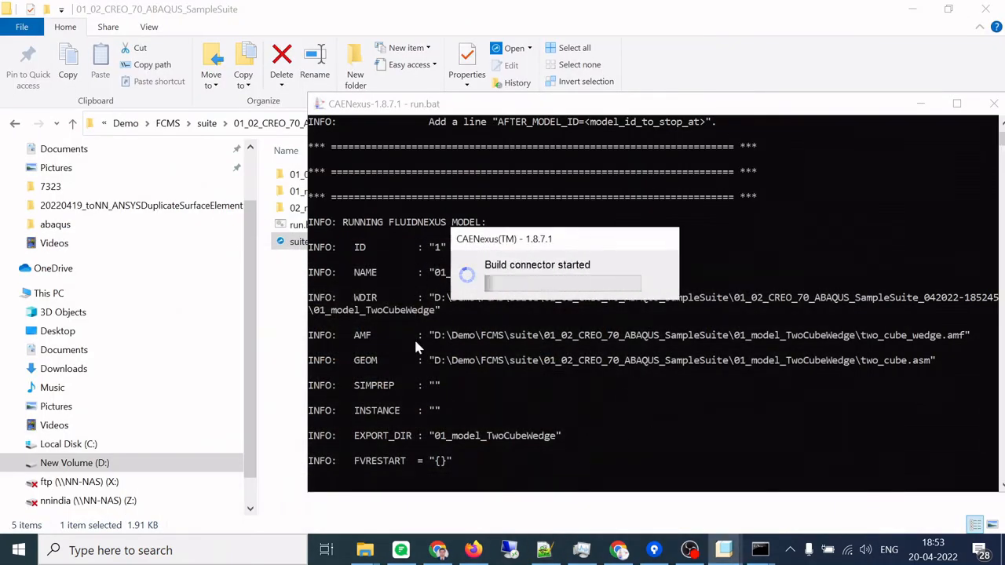